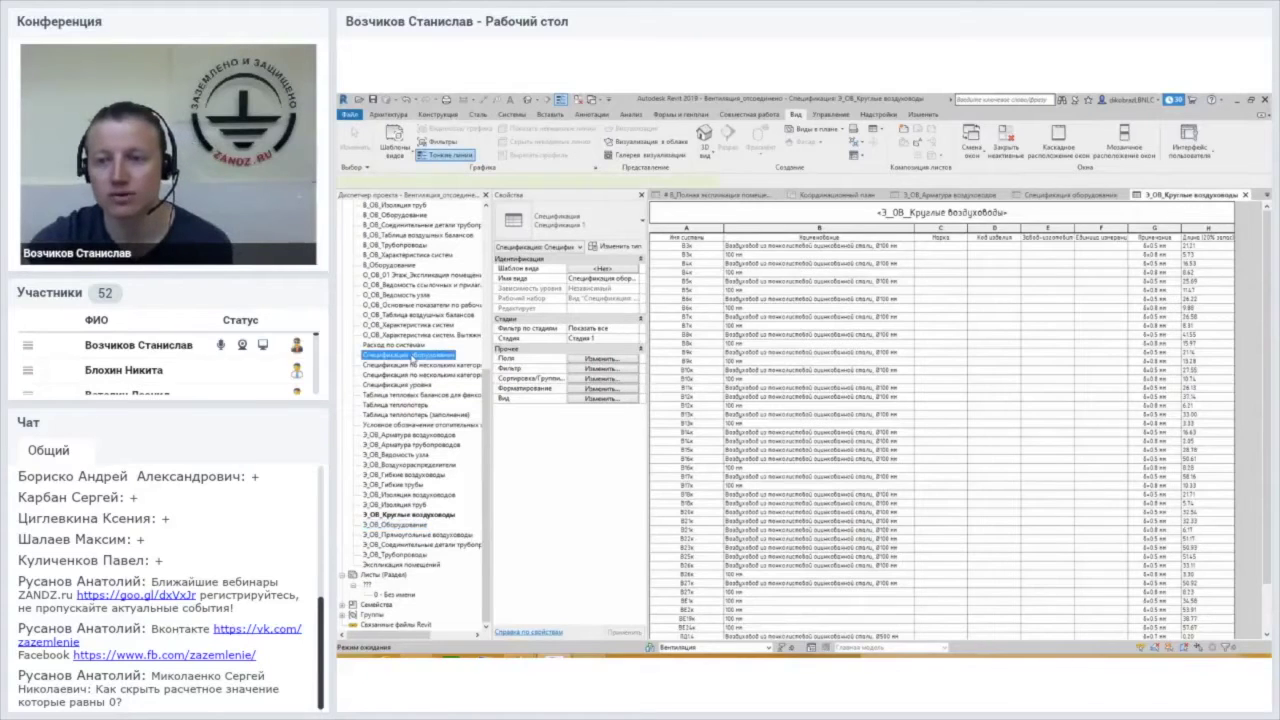
- Open the Спецификация оборудования schedule, scroll through it and select cells in the Наименование and Число columns
{"action": "double_click", "coordinate": [410, 355]}
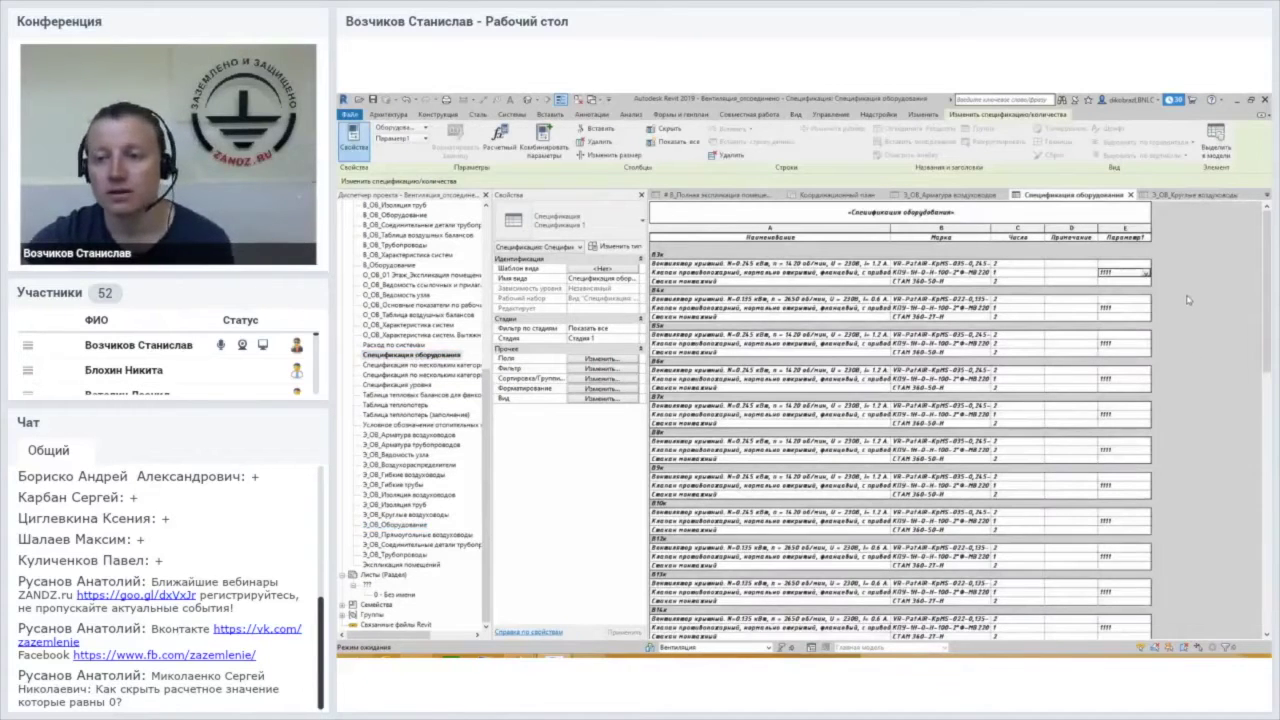
{"action": "scroll", "coordinate": [1263, 238], "scroll_direction": "down", "scroll_amount": 10}
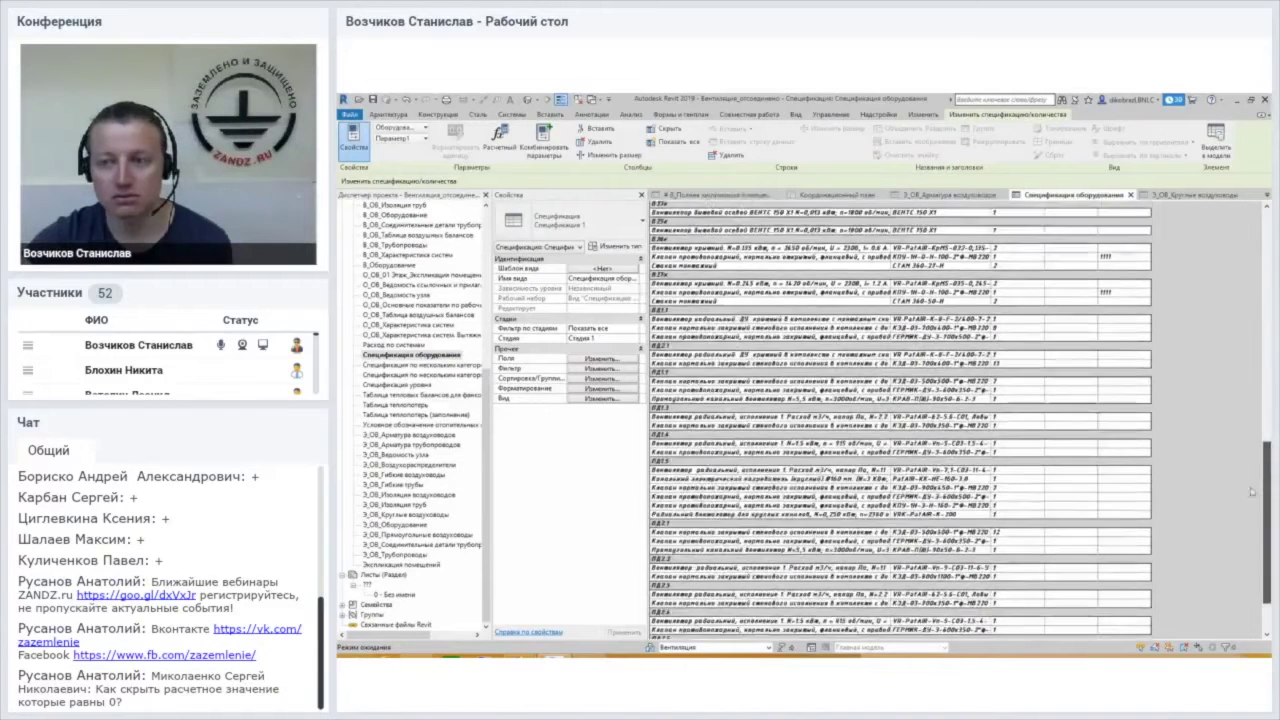
{"action": "scroll", "coordinate": [1246, 400], "scroll_direction": "up", "scroll_amount": 10}
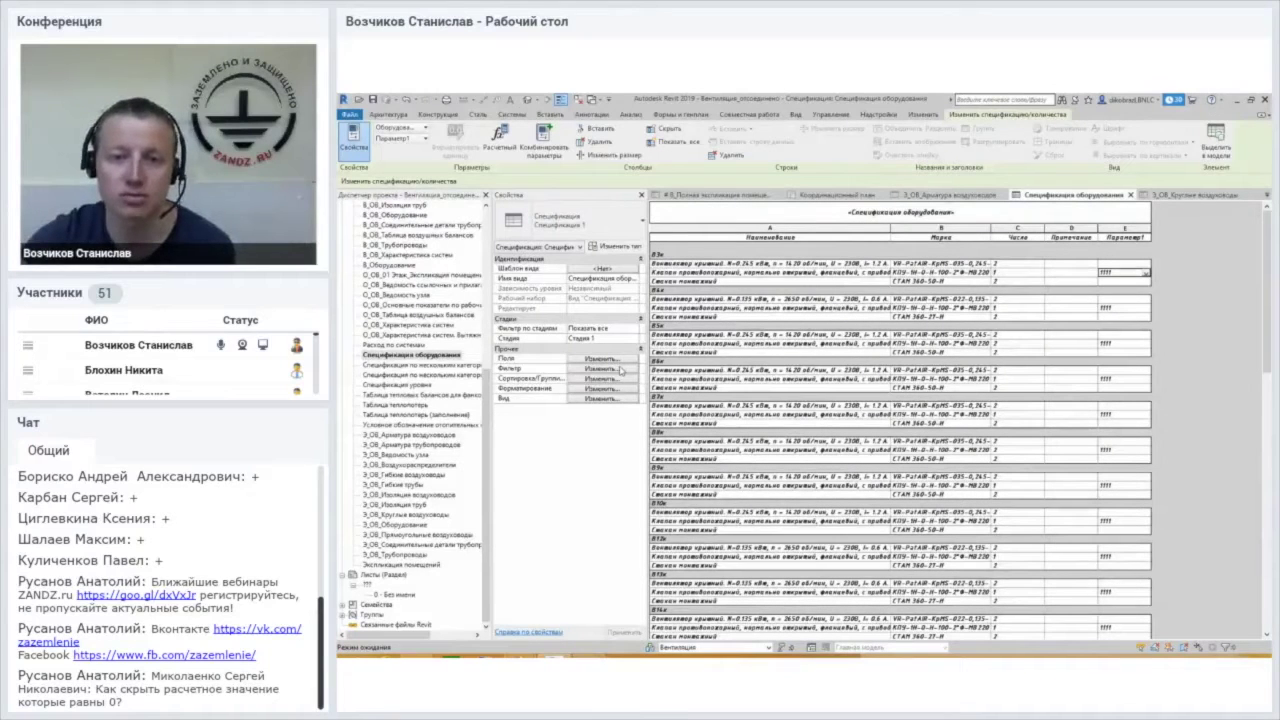
{"action": "left_click", "coordinate": [745, 264]}
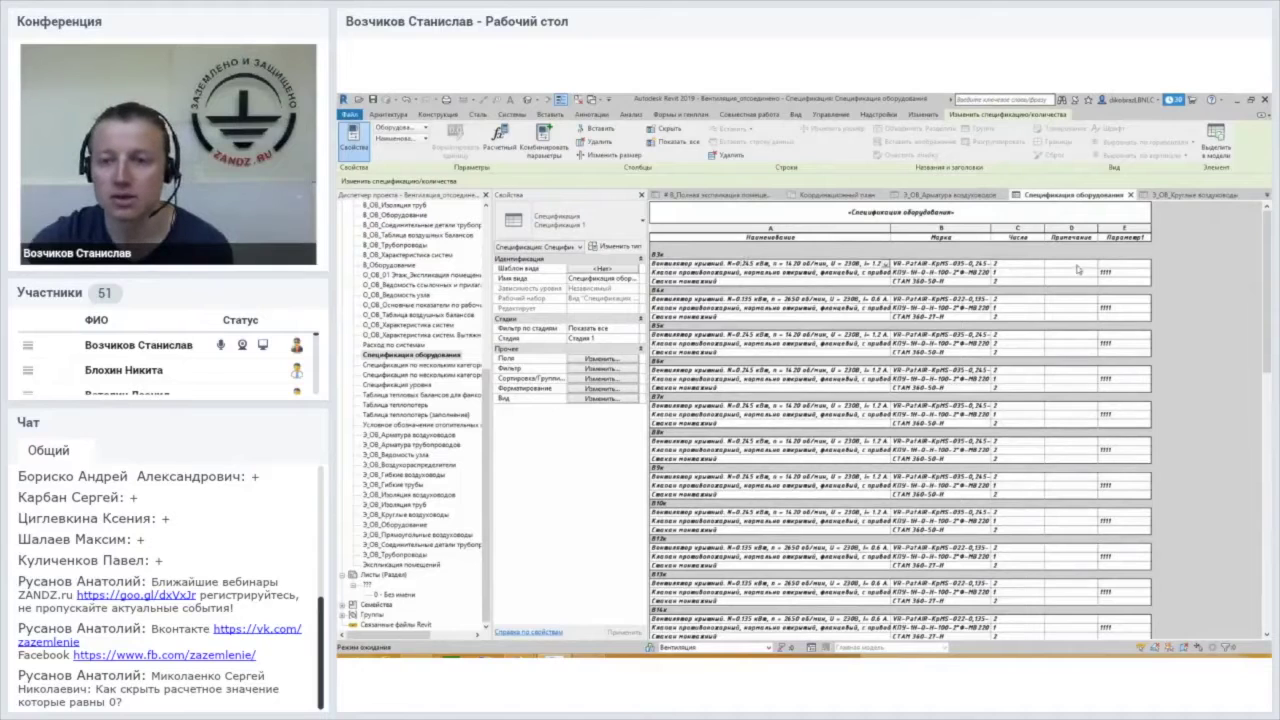
{"action": "left_click", "coordinate": [1015, 241]}
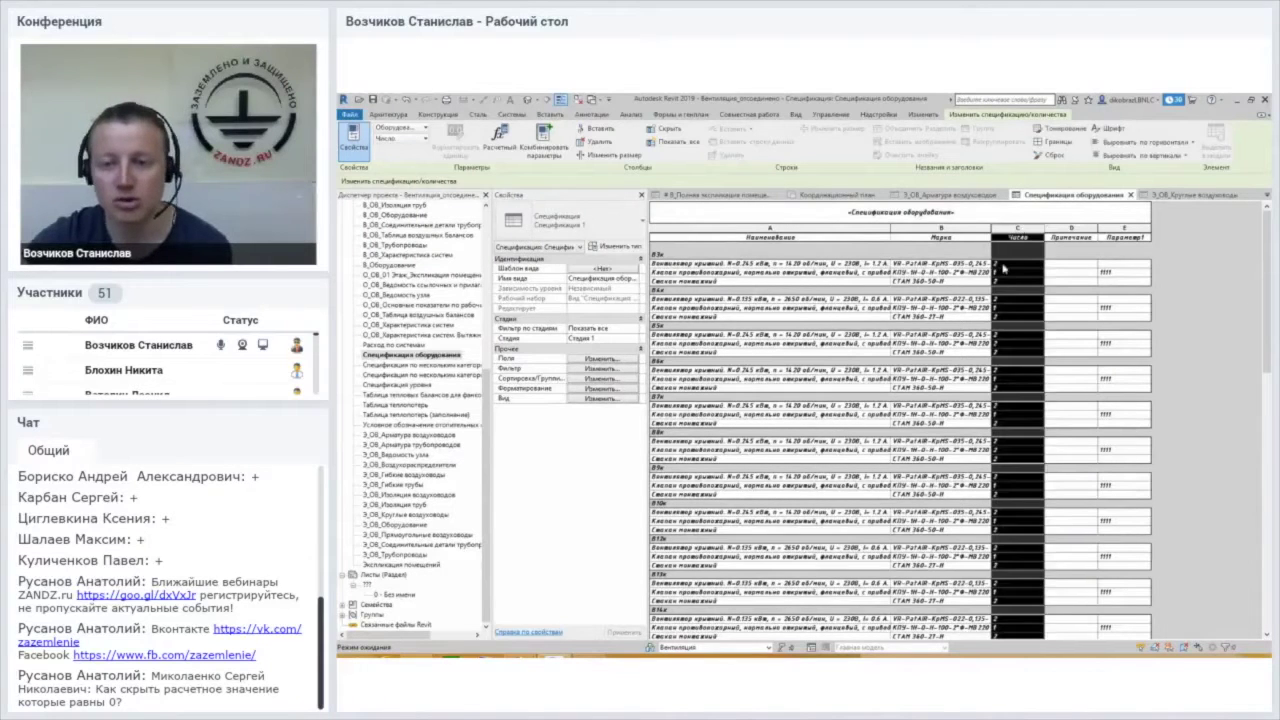
{"action": "left_click", "coordinate": [1005, 265]}
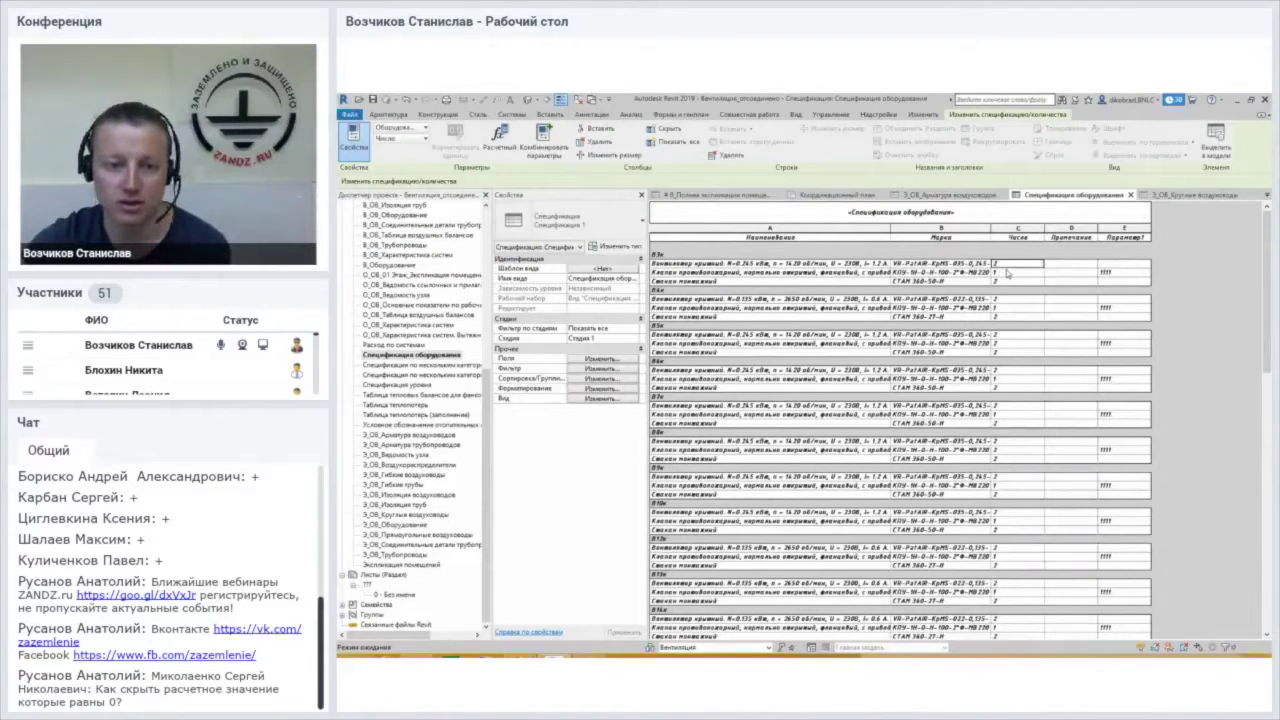
{"action": "left_click", "coordinate": [608, 376]}
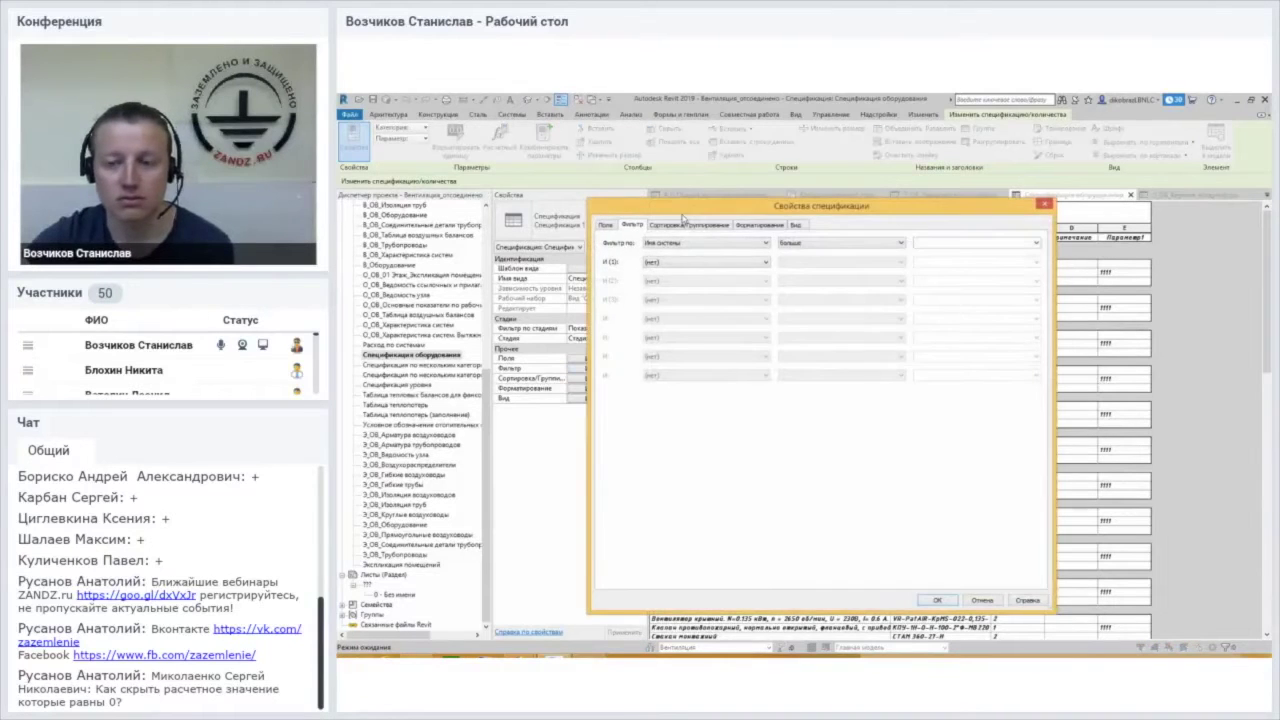
- Review the Filter and Fields tabs of Schedule Properties, selecting the last field Параметр1, then close the dialog
{"action": "left_click", "coordinate": [682, 237]}
{"action": "left_click", "coordinate": [658, 237]}
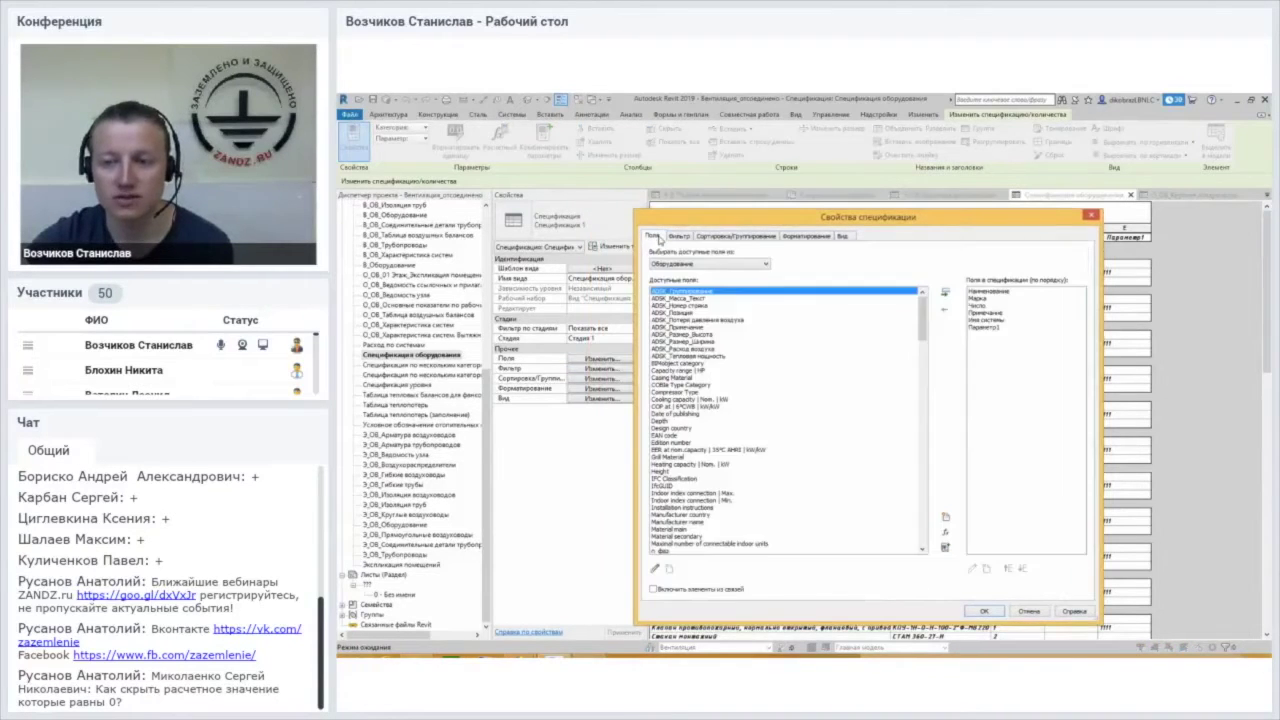
{"action": "left_click", "coordinate": [987, 329]}
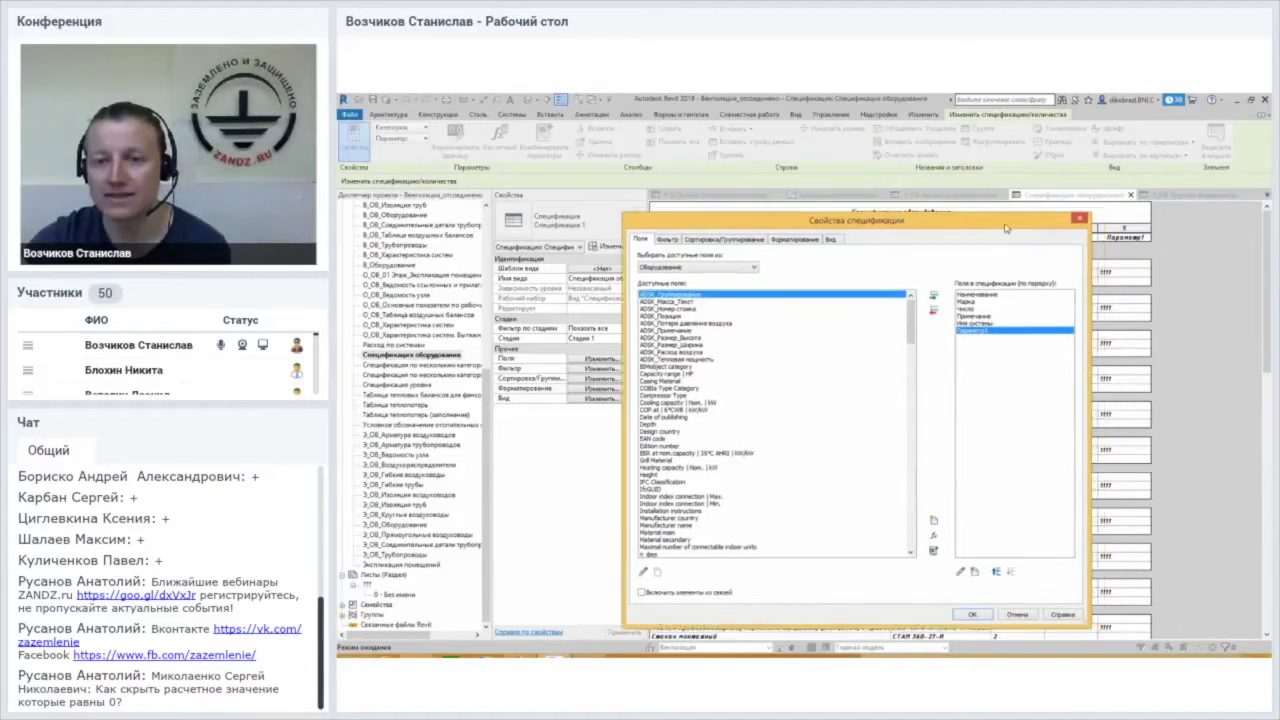
{"action": "left_click_drag", "start_coordinate": [1020, 230], "coordinate": [919, 230]}
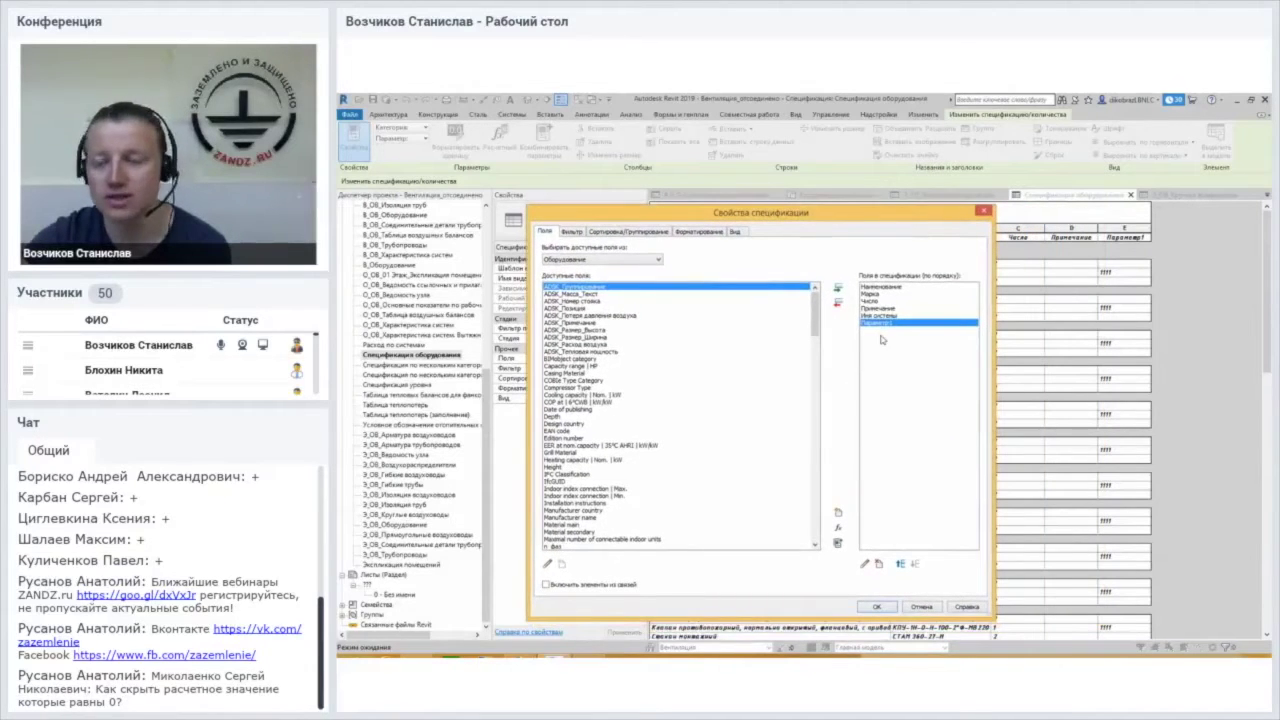
{"action": "mouse_move", "coordinate": [967, 217]}
{"action": "left_mouse_down"}
{"action": "mouse_move", "coordinate": [951, 216]}
{"action": "mouse_move", "coordinate": [911, 275]}
{"action": "left_mouse_up"}
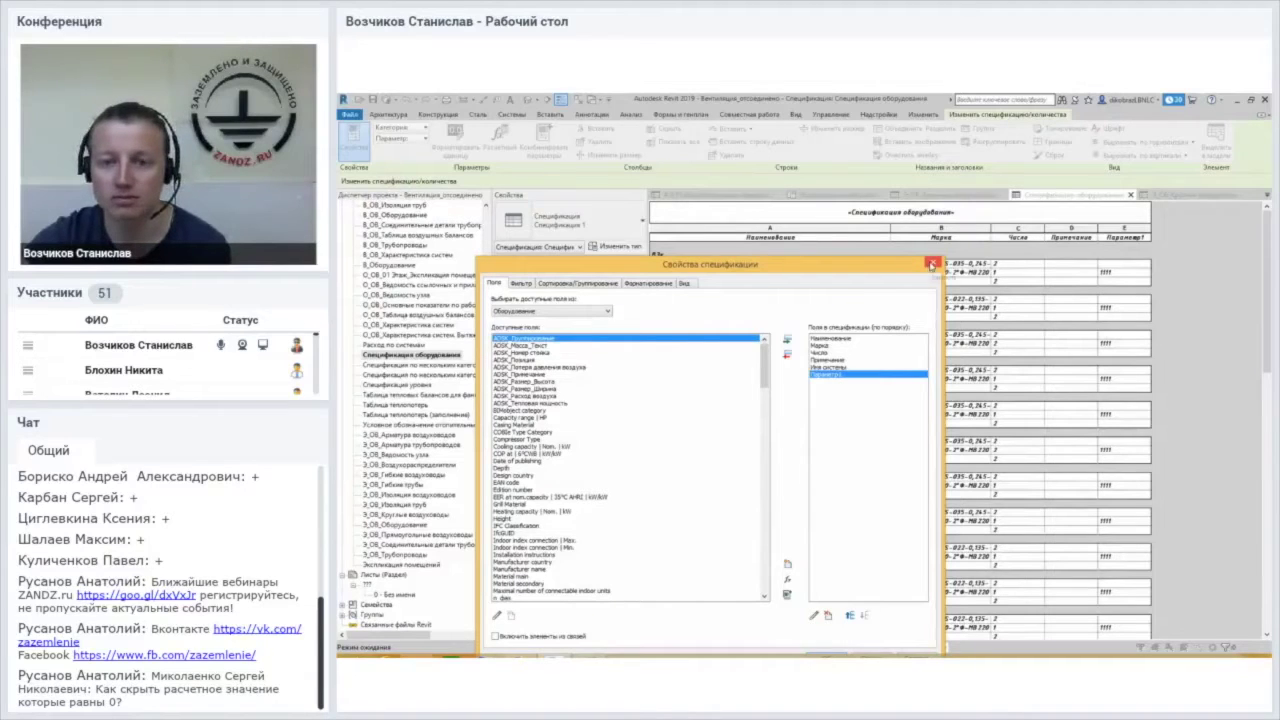
{"action": "left_click", "coordinate": [932, 264]}
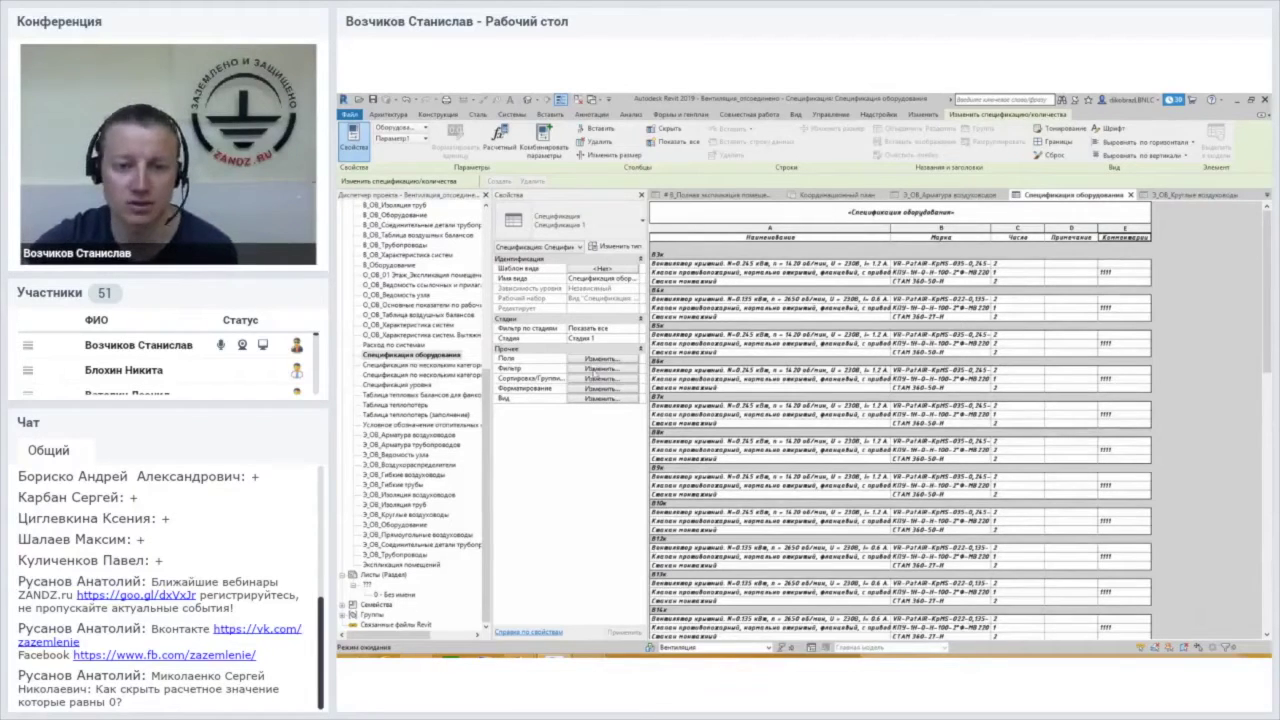
{"action": "left_click", "coordinate": [600, 389]}
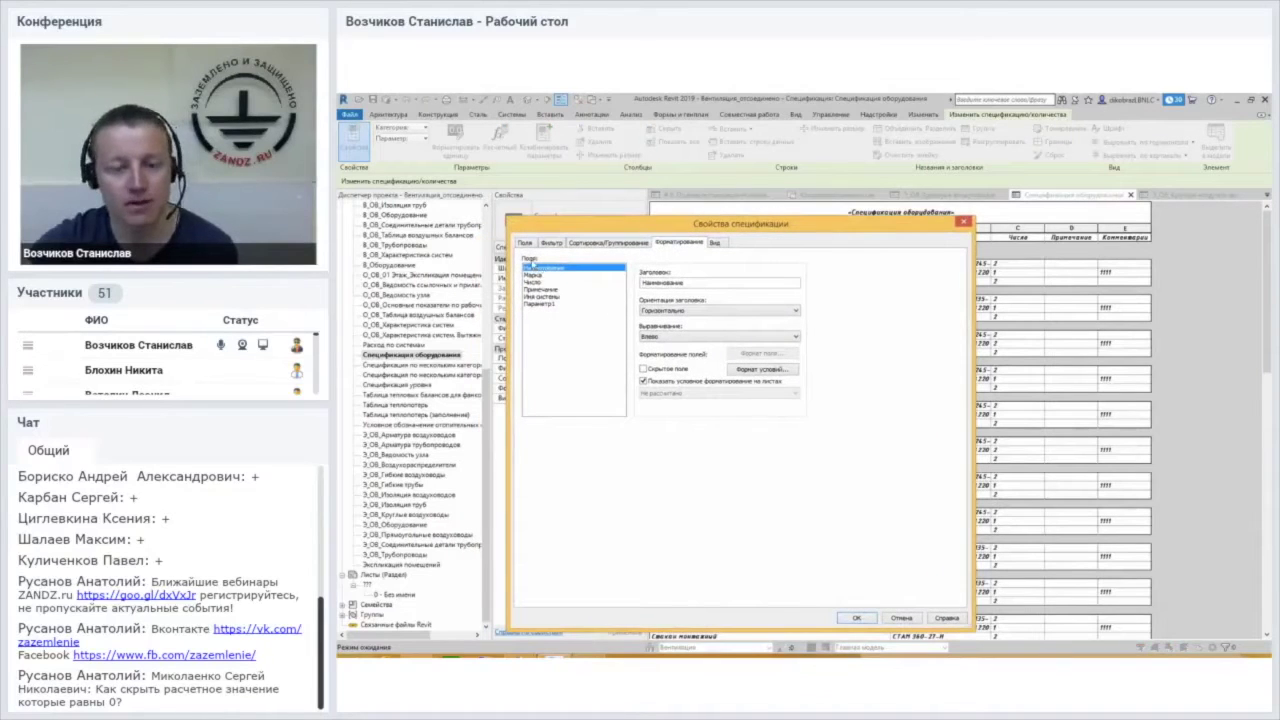
- Extend the Наименование field heading to 'Наименование и техническая характеристика'
{"action": "left_click_drag", "start_coordinate": [697, 283], "coordinate": [600, 285]}
{"action": "left_click", "coordinate": [684, 285]}
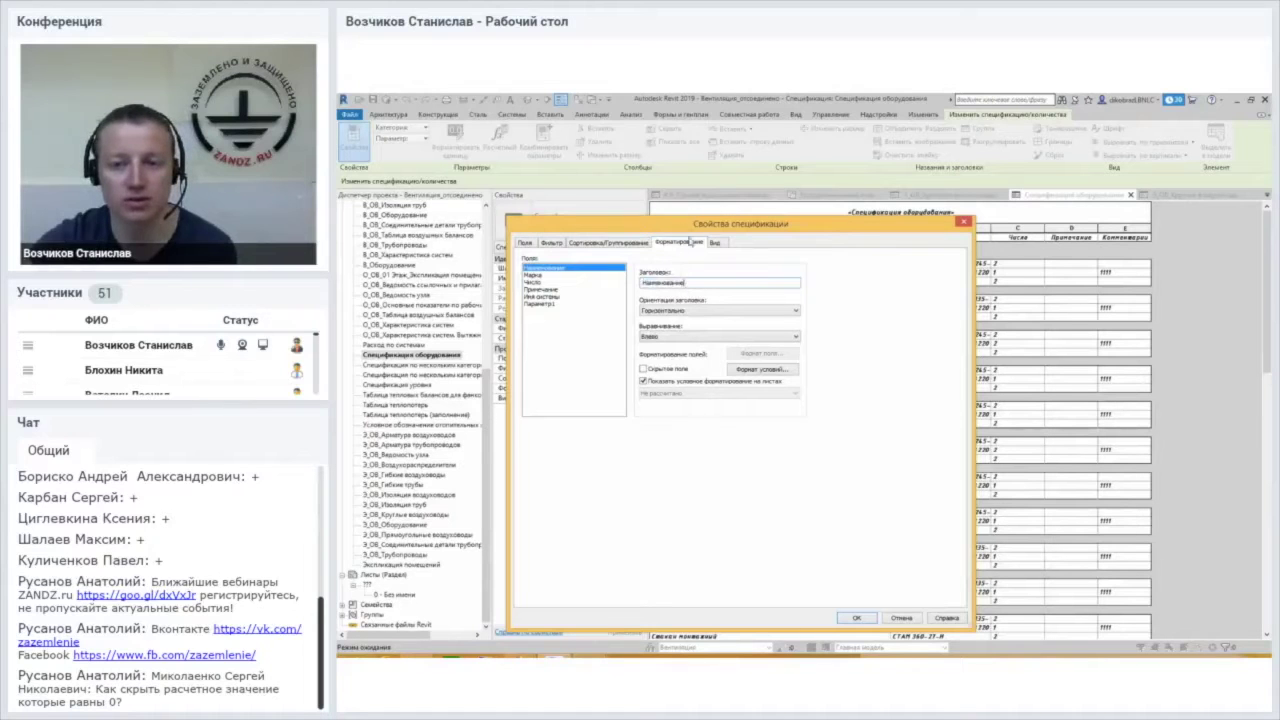
{"action": "left_click_drag", "start_coordinate": [690, 224], "coordinate": [786, 294]}
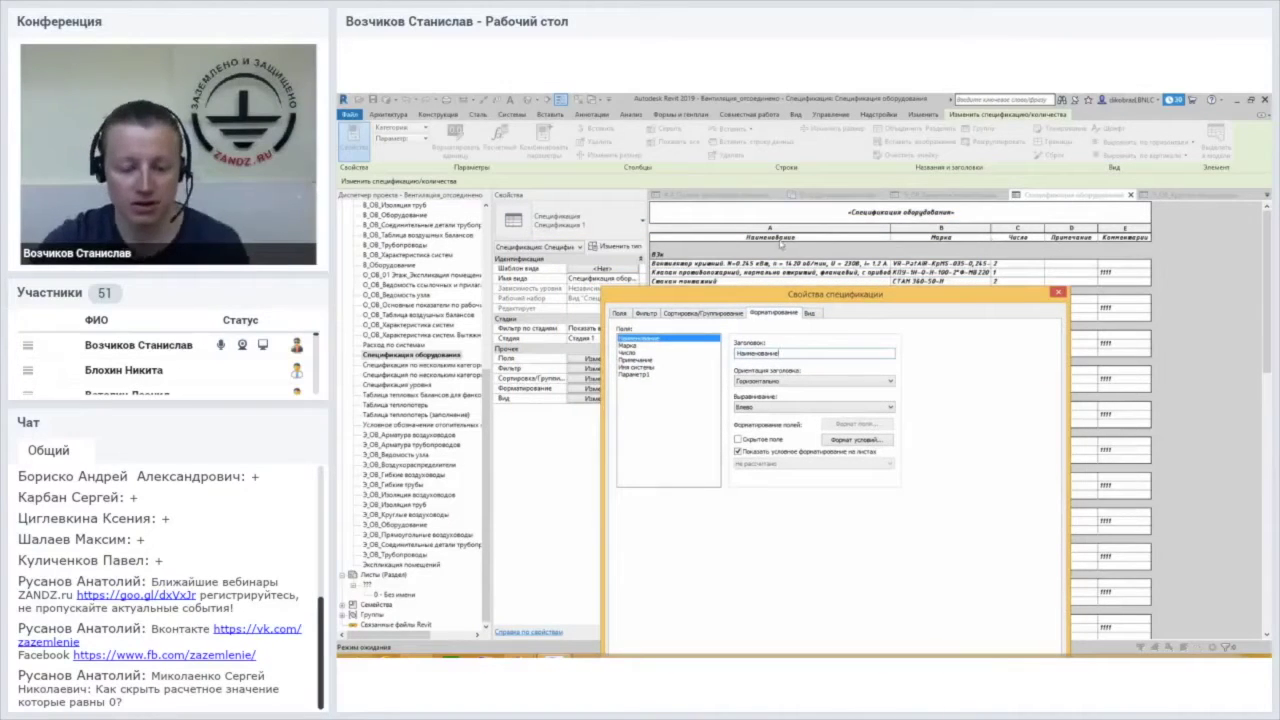
{"action": "type", "text": "и техническ"}
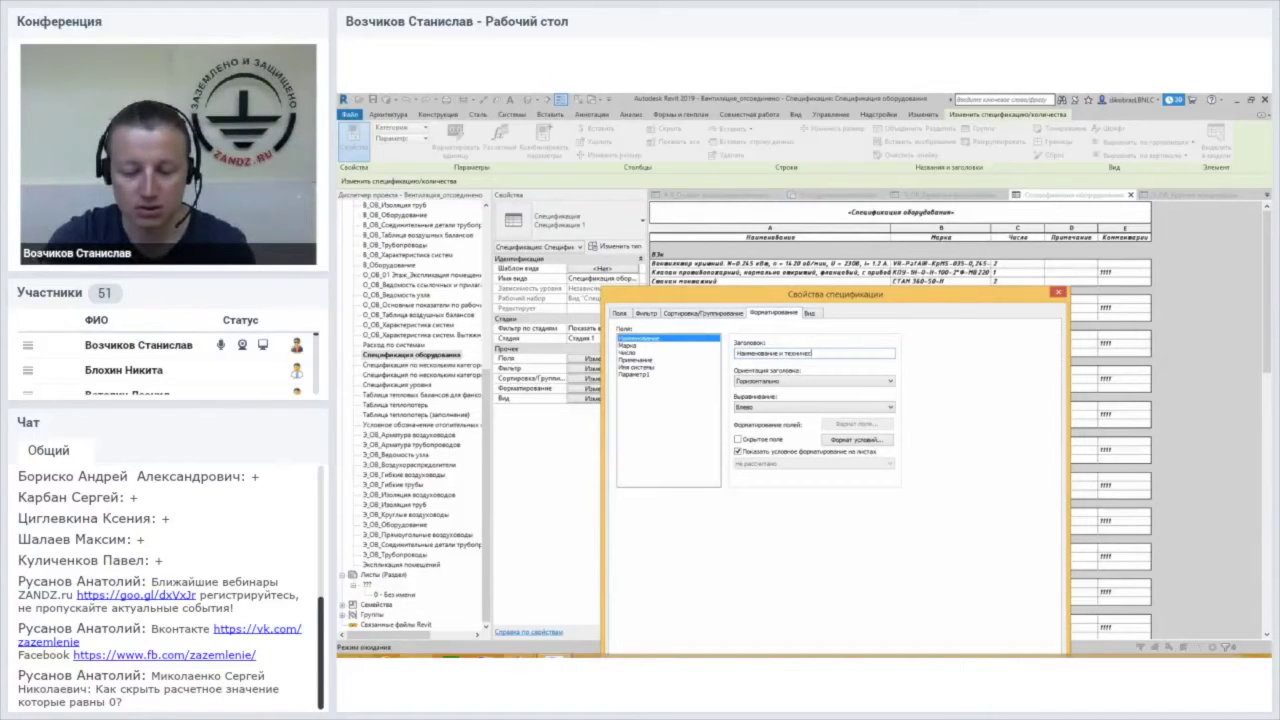
{"action": "type", "text": "ие характ"}
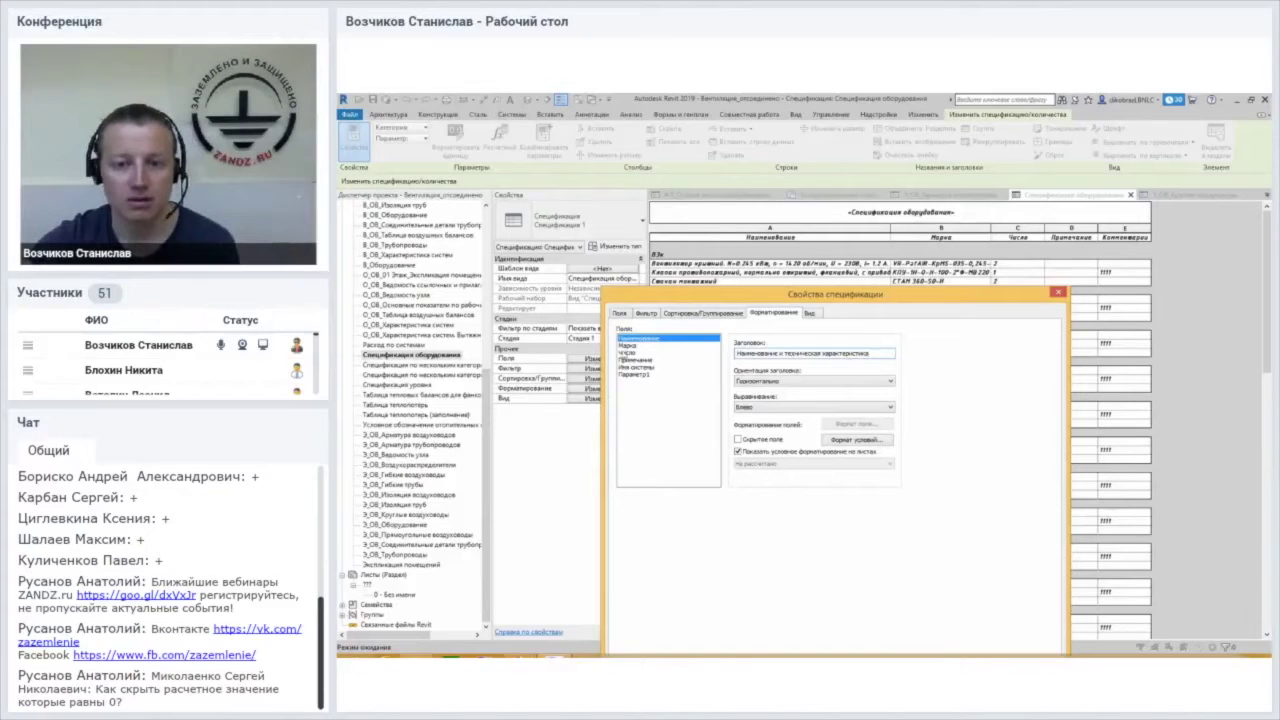
- Change the Марка heading to 'Марка, тип' and the Число heading to 'Кол-во', then apply
{"action": "left_click", "coordinate": [628, 346]}
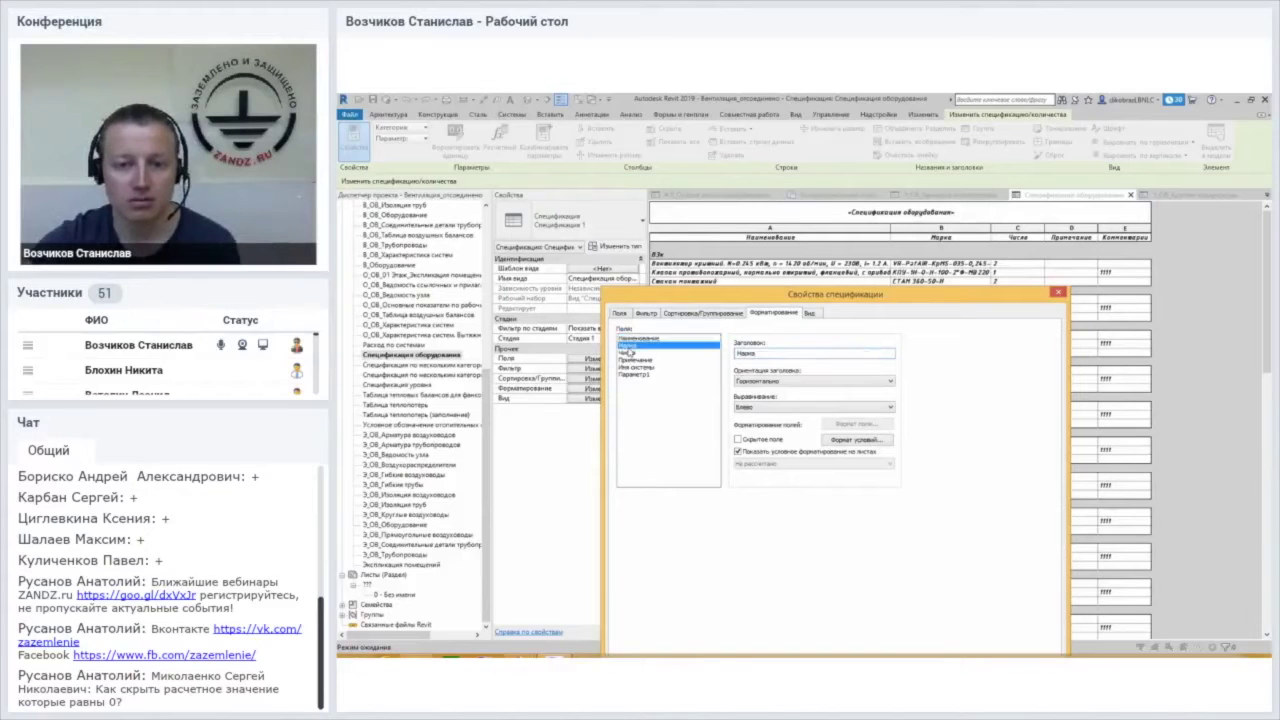
{"action": "left_click", "coordinate": [772, 353]}
{"action": "type", "text": ", тип"}
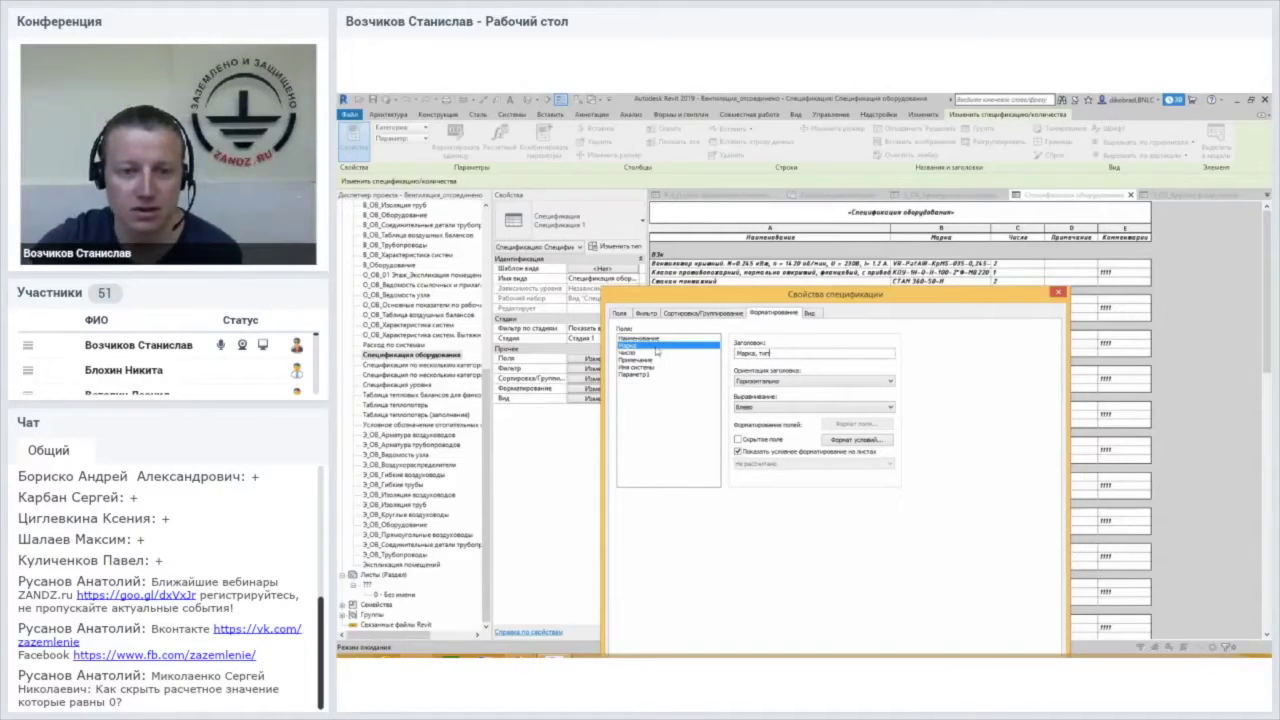
{"action": "left_click_drag", "start_coordinate": [668, 298], "coordinate": [672, 282]}
{"action": "left_click", "coordinate": [636, 337]}
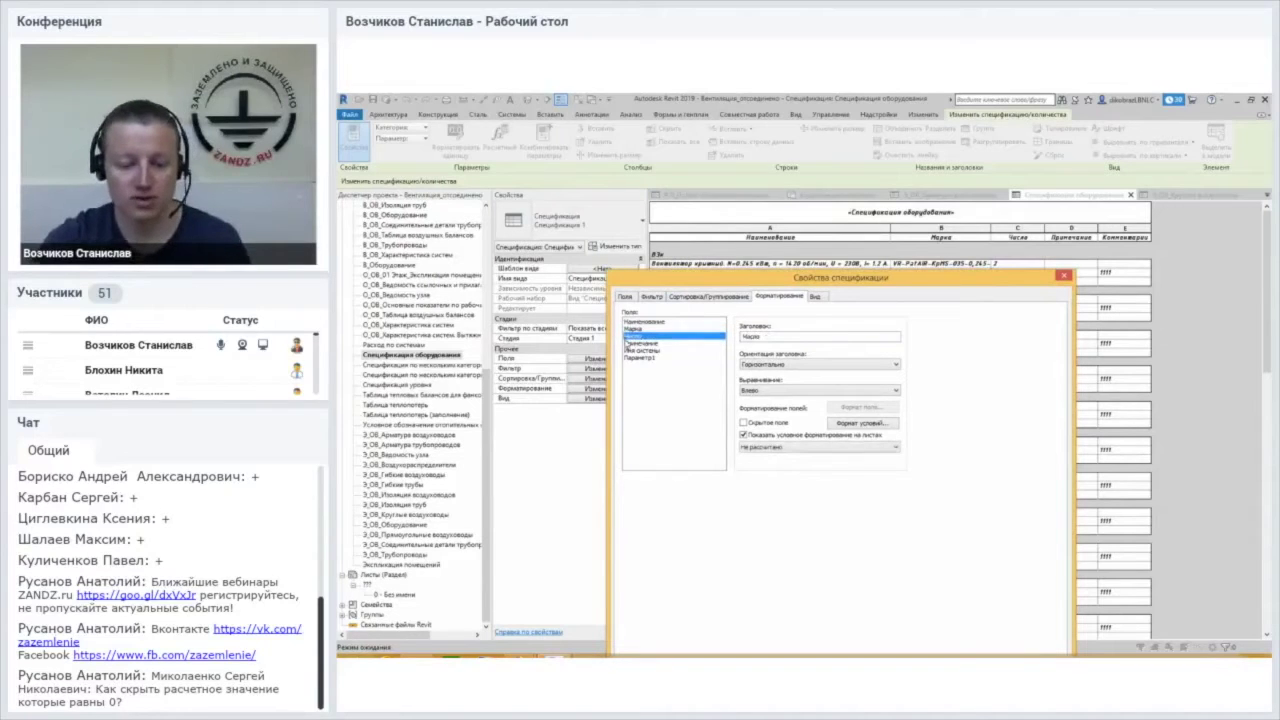
{"action": "key", "text": "Tab"}
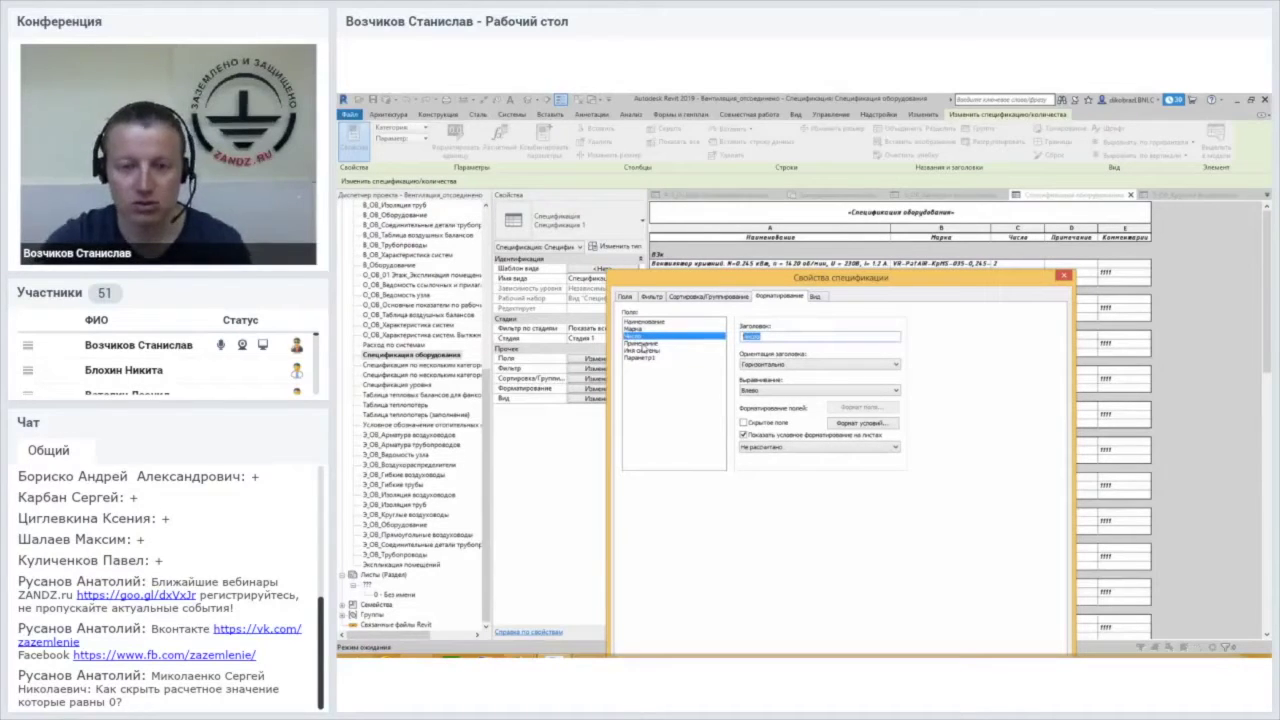
{"action": "type", "text": "Кол-во"}
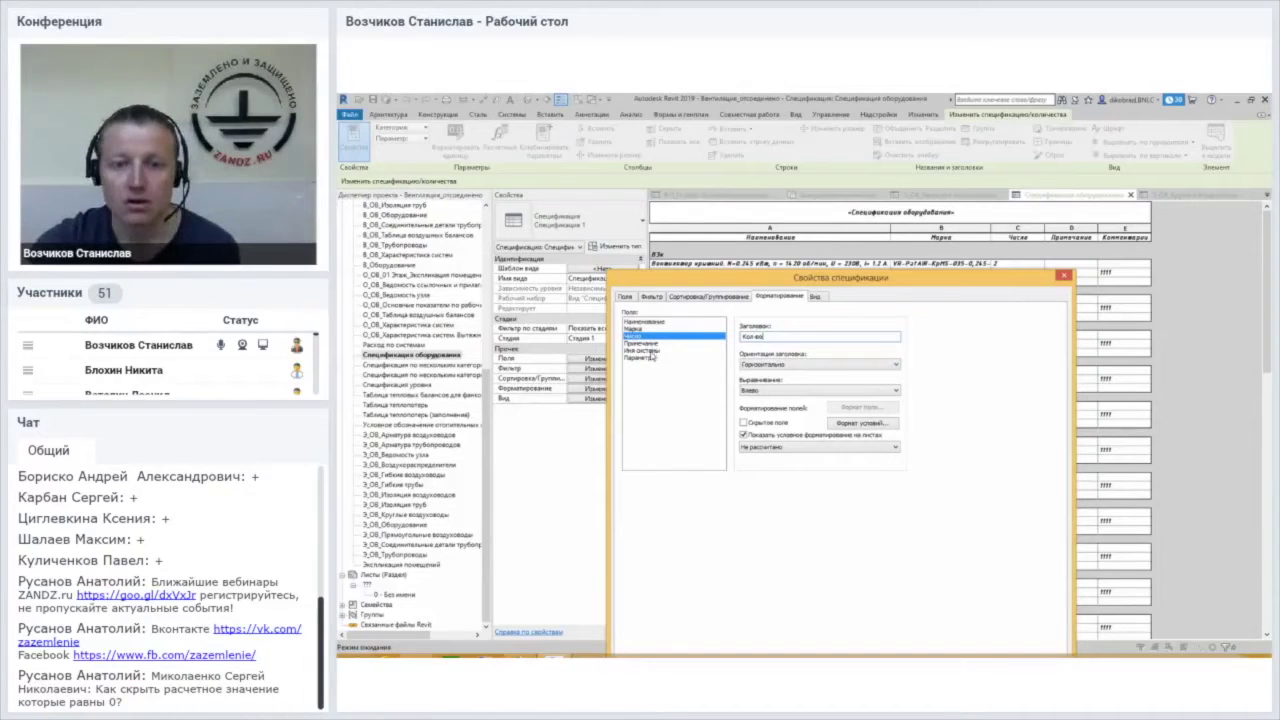
{"action": "left_click_drag", "start_coordinate": [723, 282], "coordinate": [688, 203]}
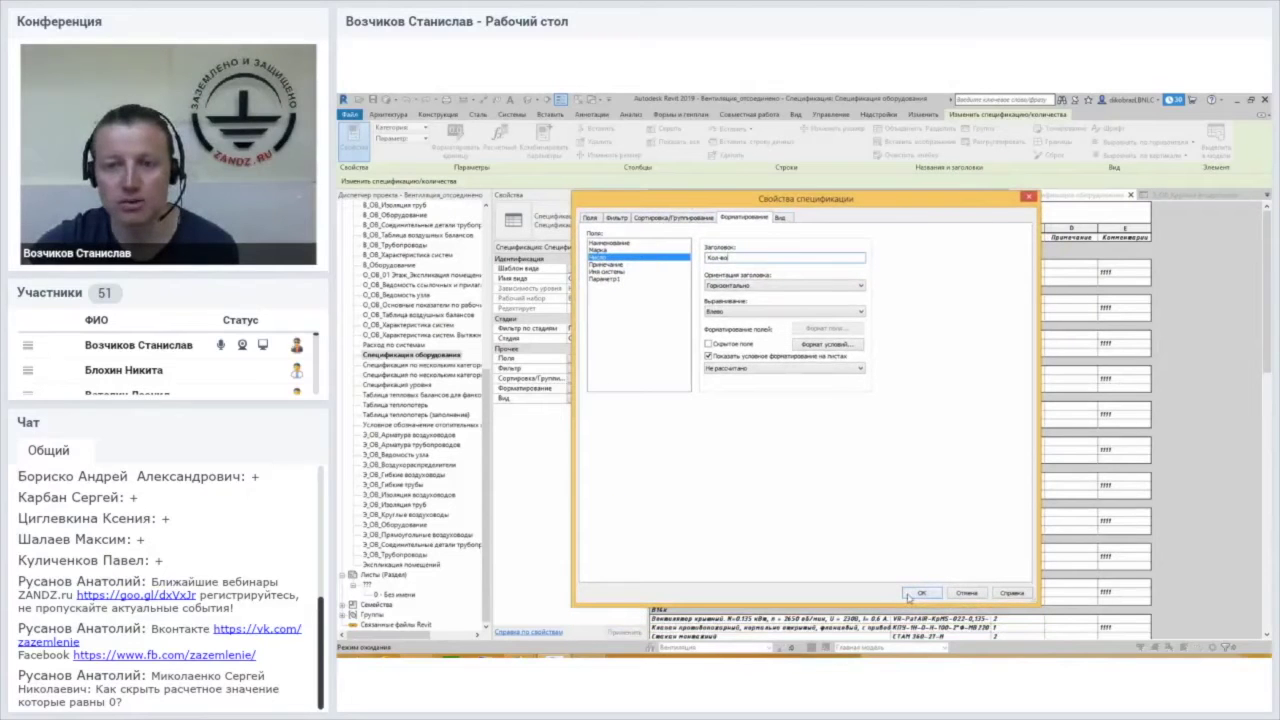
{"action": "left_click", "coordinate": [918, 594]}
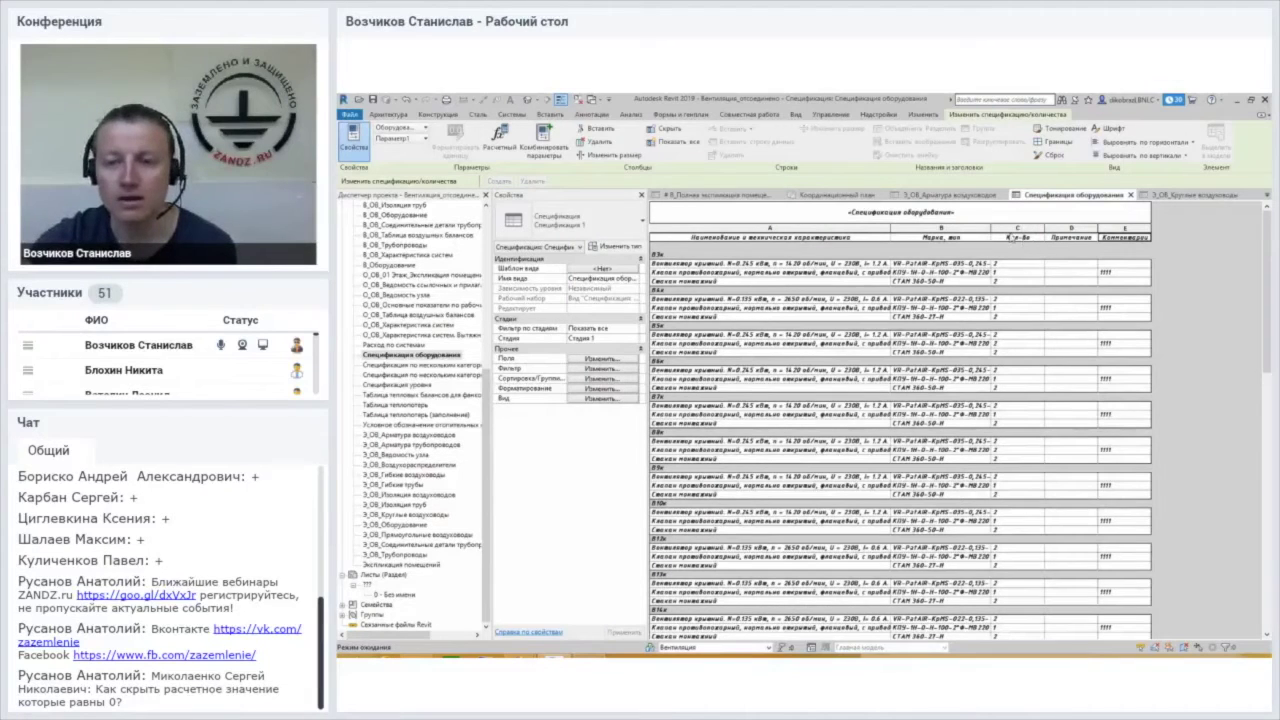
- Append ' 2' to the schedule title, making it 'Спецификация оборудования 2'
{"action": "left_click", "coordinate": [973, 218]}
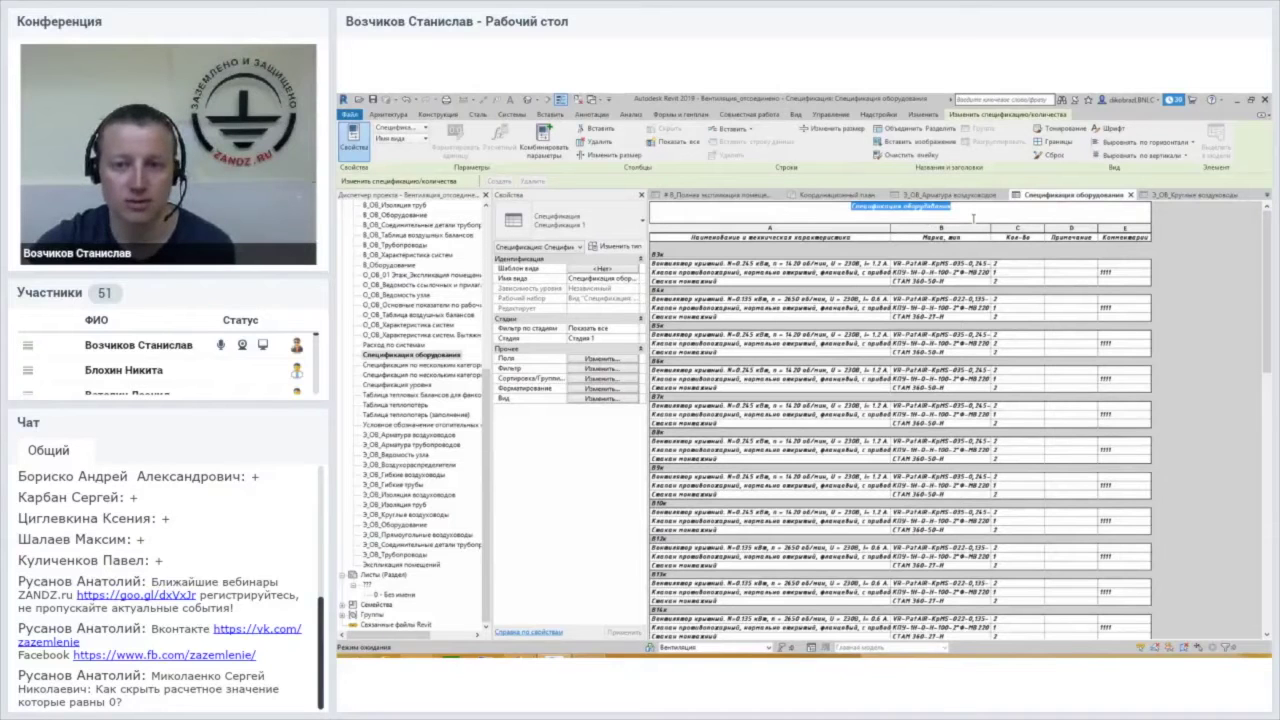
{"action": "left_click", "coordinate": [970, 211]}
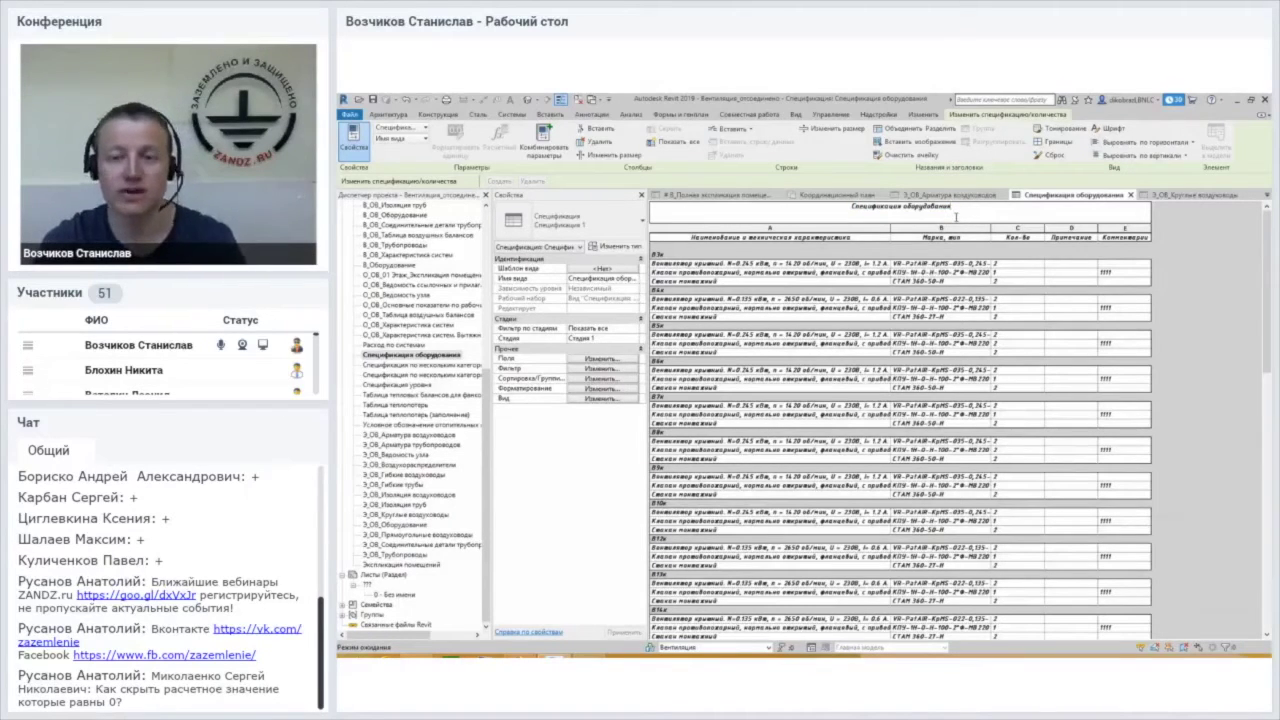
{"action": "type", "text": " 2"}
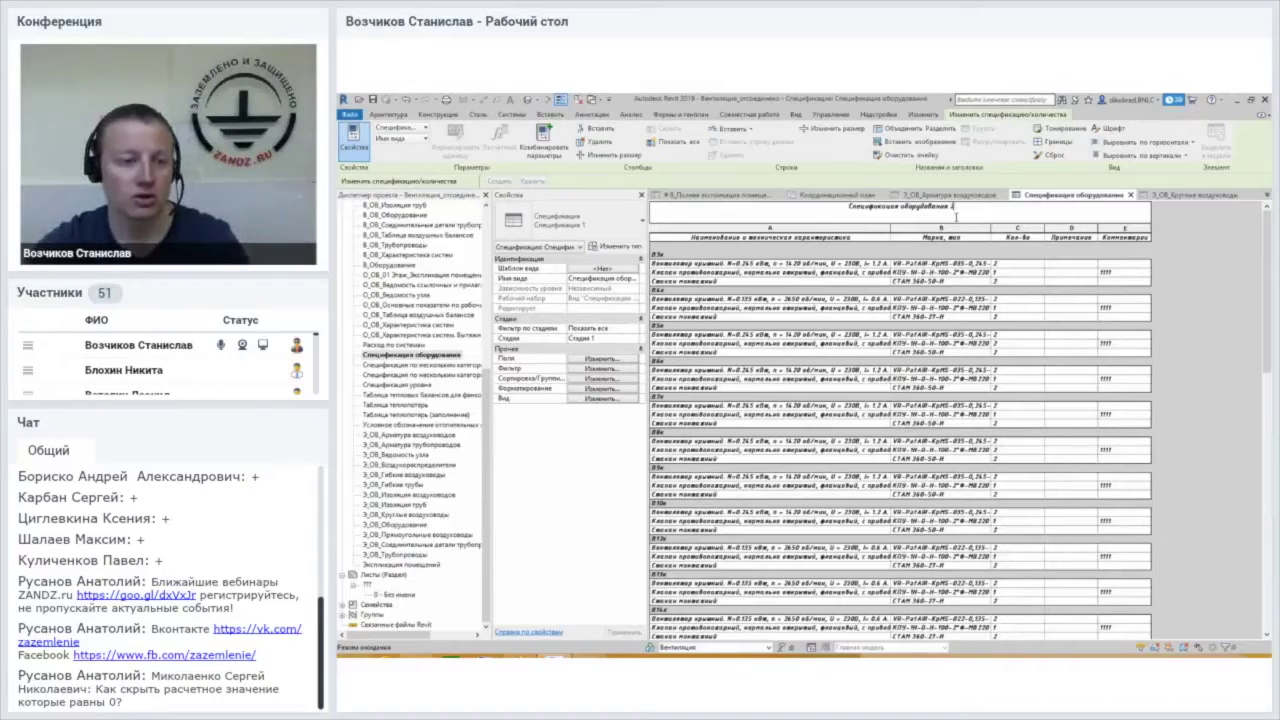
{"action": "key", "text": "Return"}
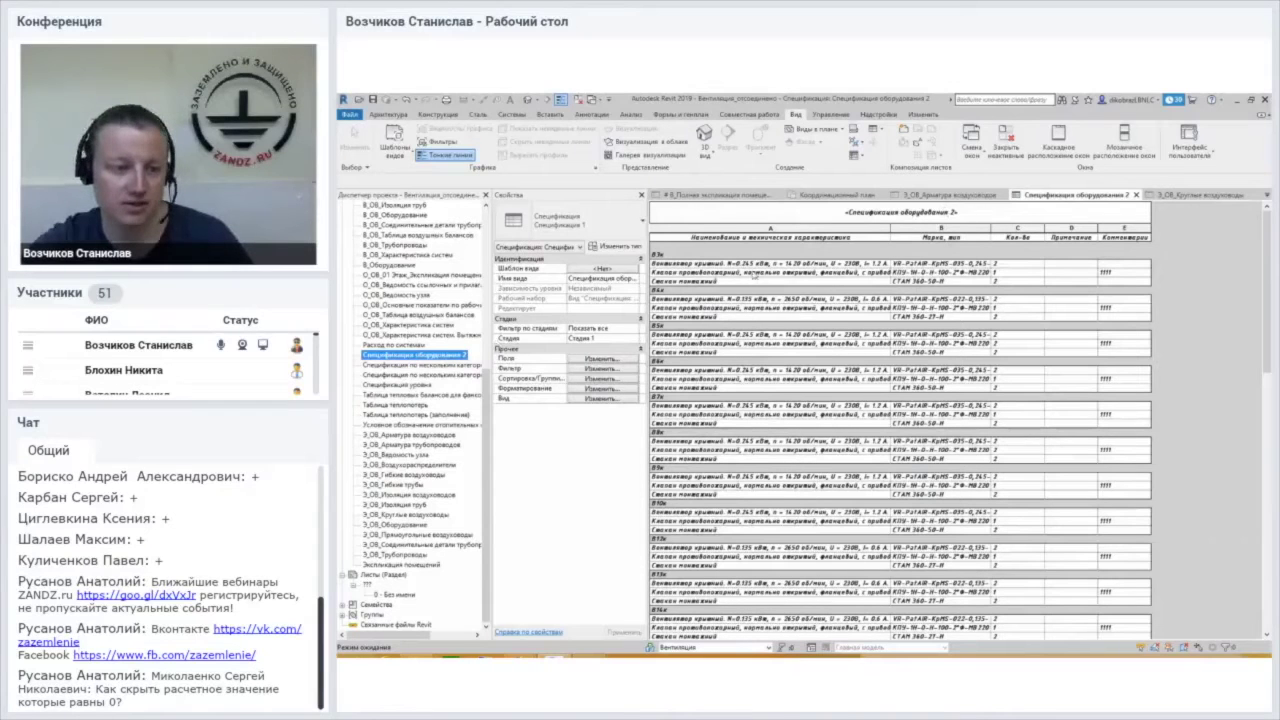
- Retype the schedule title cell as «Спецификация оборудования»
{"action": "scroll", "coordinate": [445, 370], "scroll_direction": "up", "scroll_amount": 1}
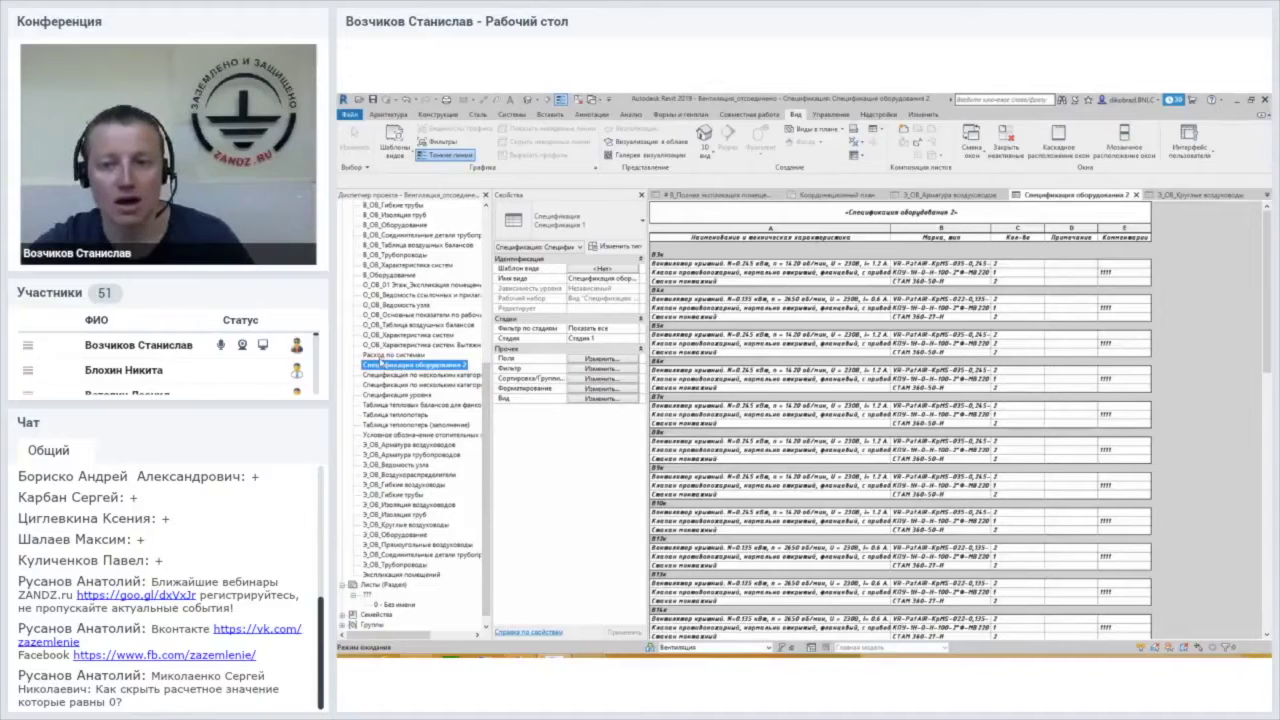
{"action": "double_click", "coordinate": [969, 212]}
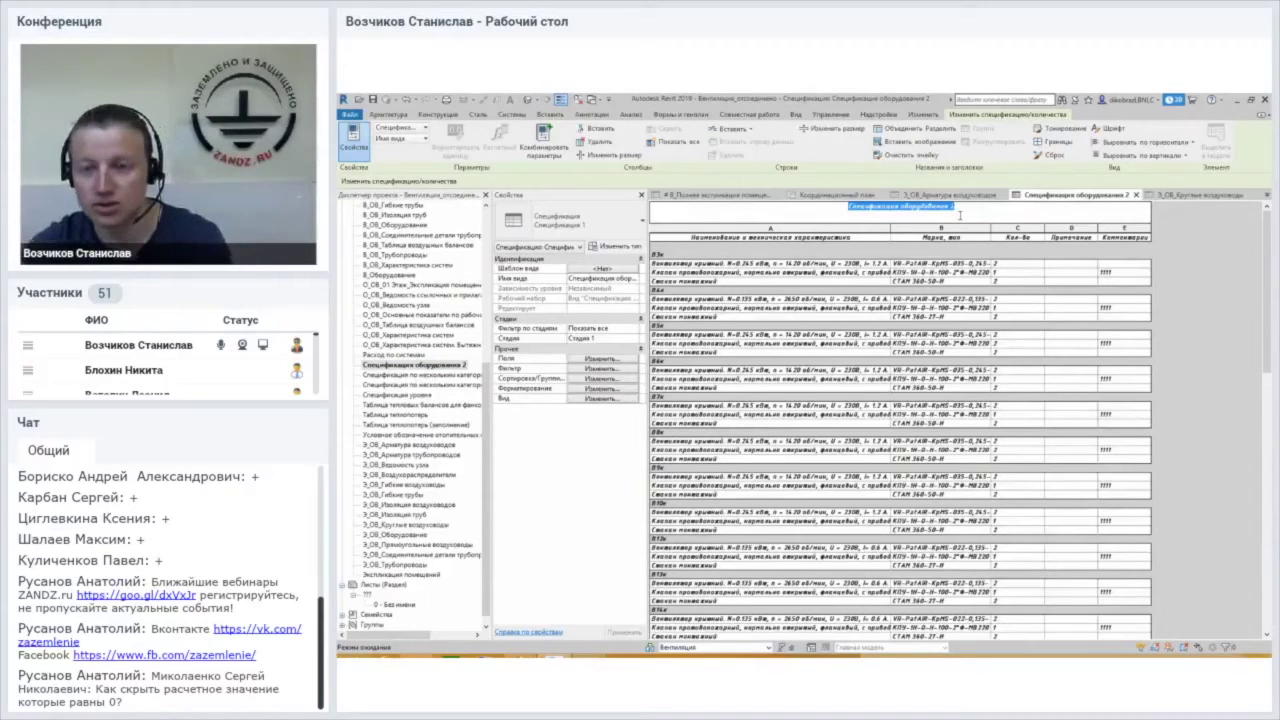
{"action": "type", "text": "«Спецификация оборудования»"}
{"action": "key", "text": "Return"}
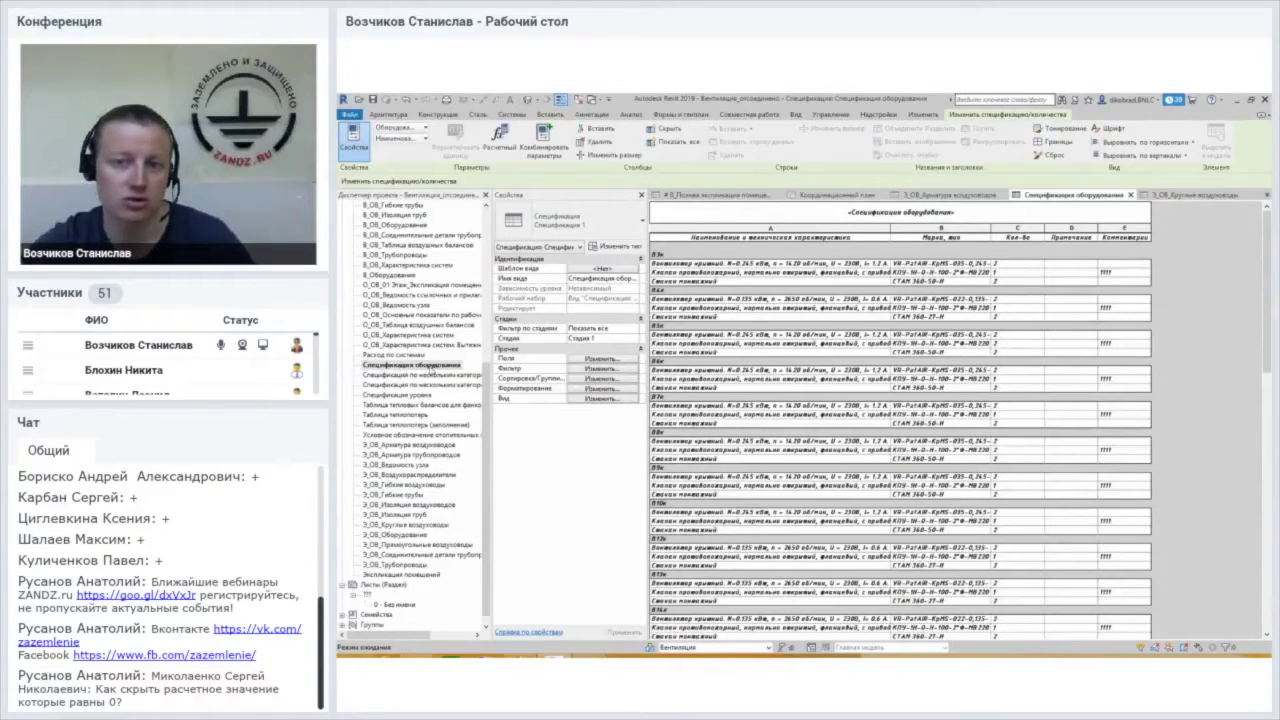
- Clear the title cell and enter 'Ведомость оборудования и изделий' as the new schedule title
{"action": "left_click", "coordinate": [955, 212]}
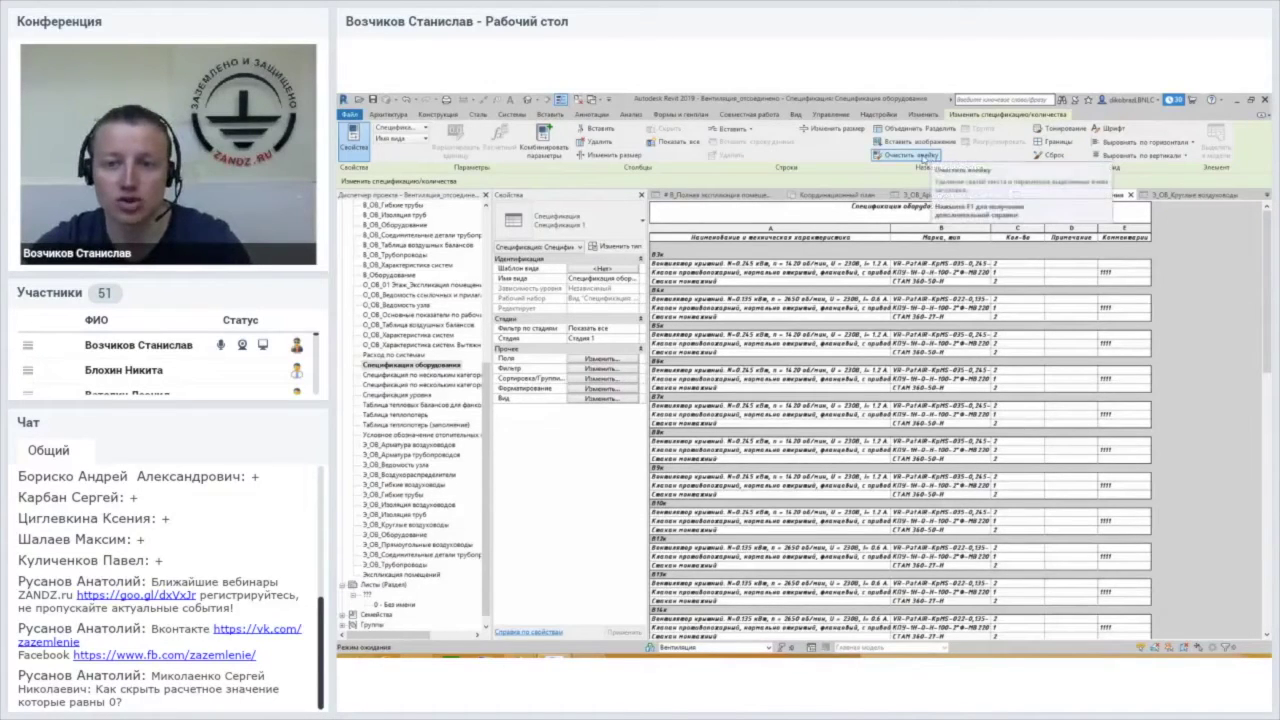
{"action": "left_click", "coordinate": [865, 212]}
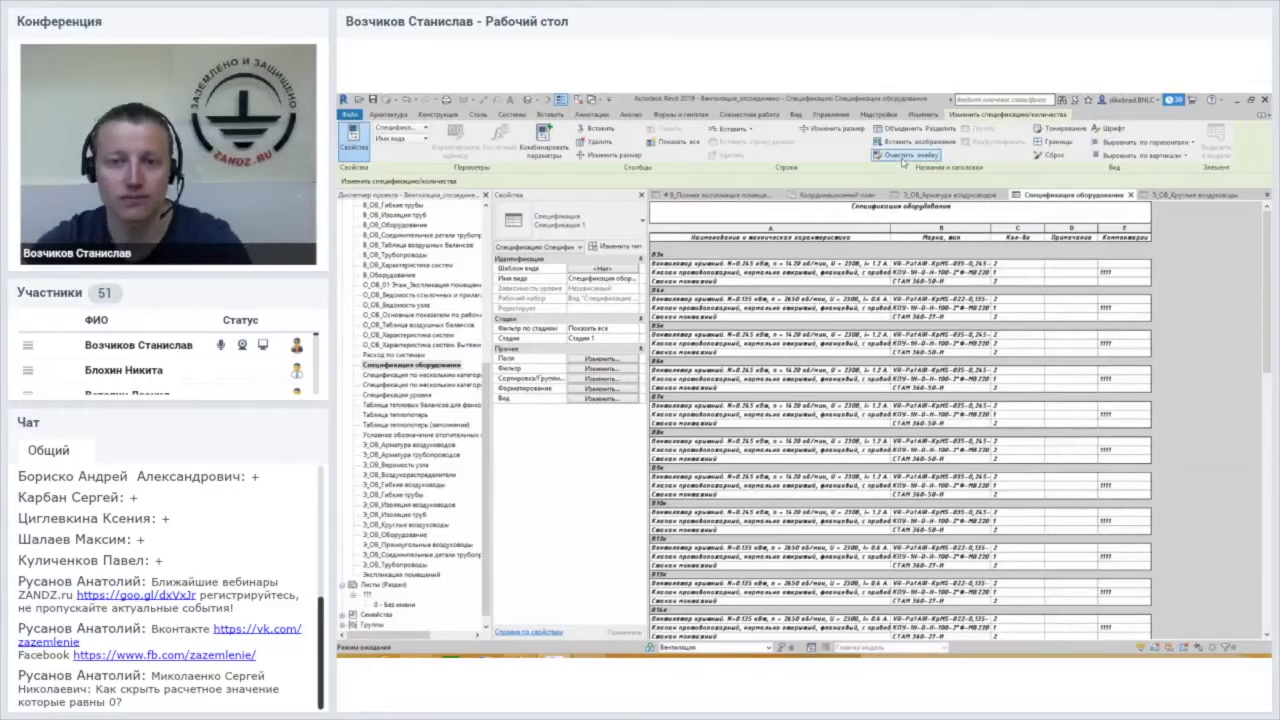
{"action": "key", "text": "Delete"}
{"action": "left_click", "coordinate": [908, 213]}
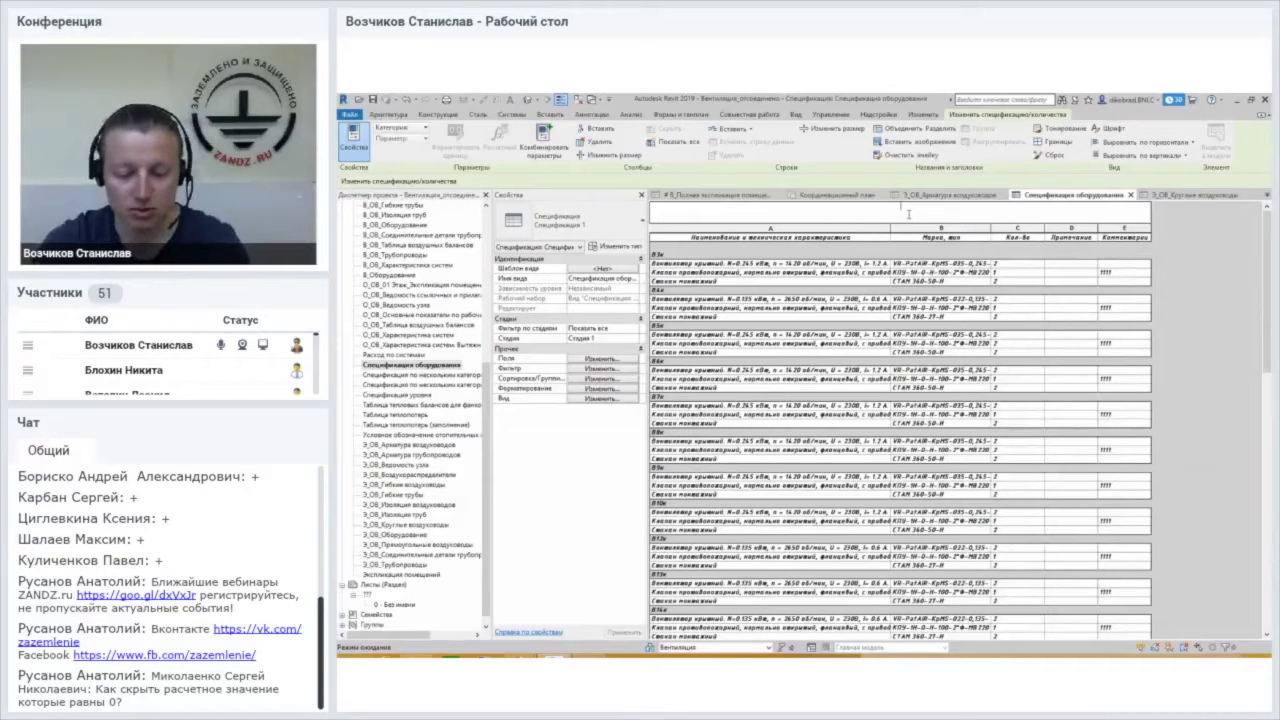
{"action": "type", "text": "Ведомость оборудования"}
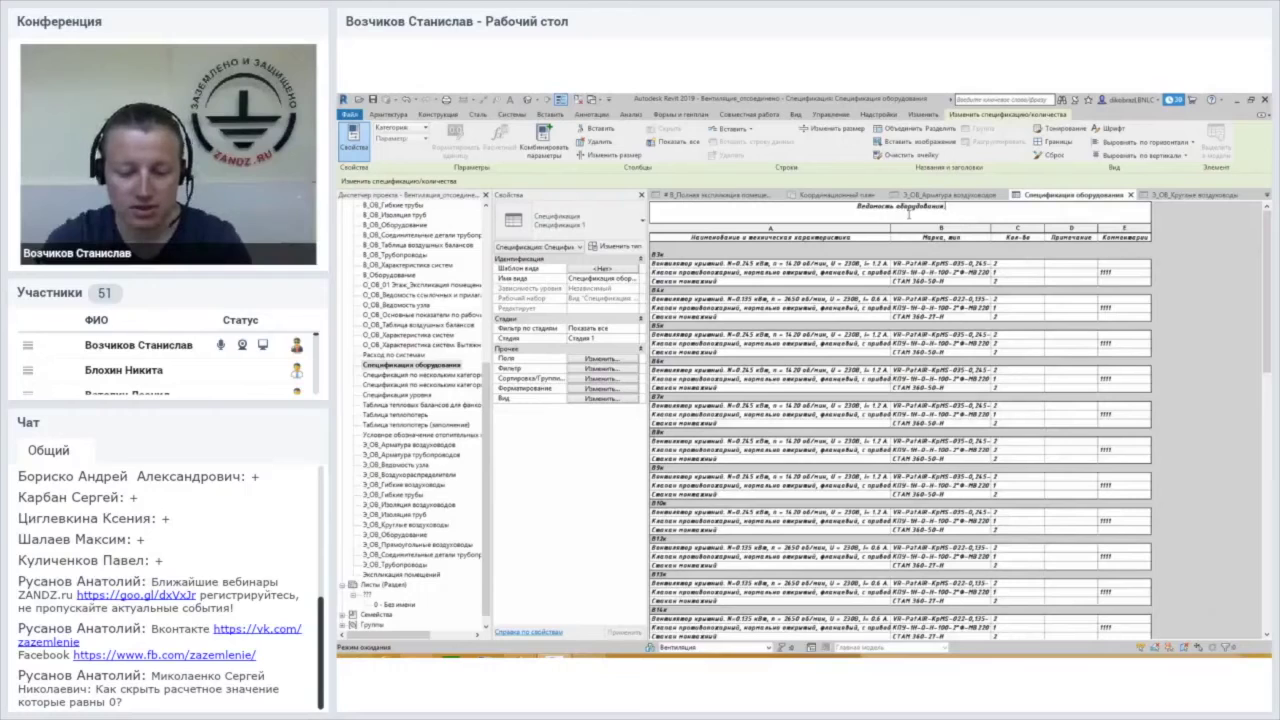
{"action": "type", "text": " издели"}
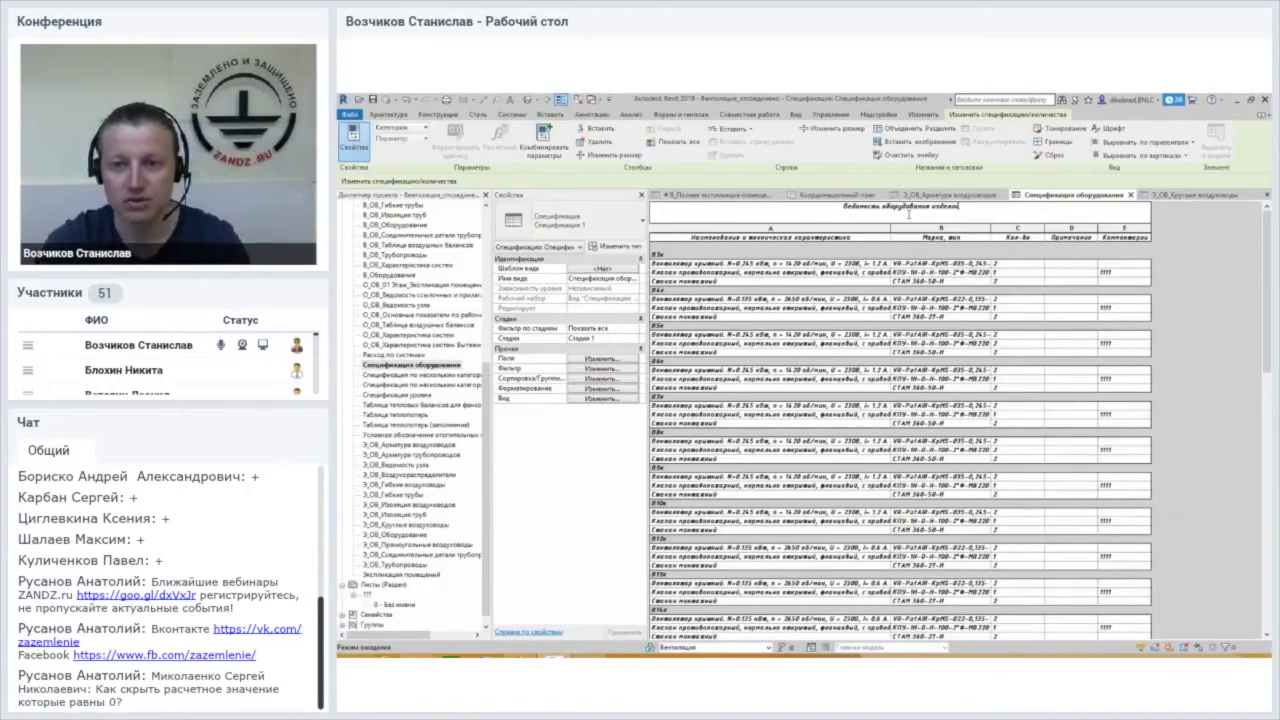
{"action": "key", "text": "BackSpace"}
{"action": "key", "text": "BackSpace"}
{"action": "key", "text": "BackSpace"}
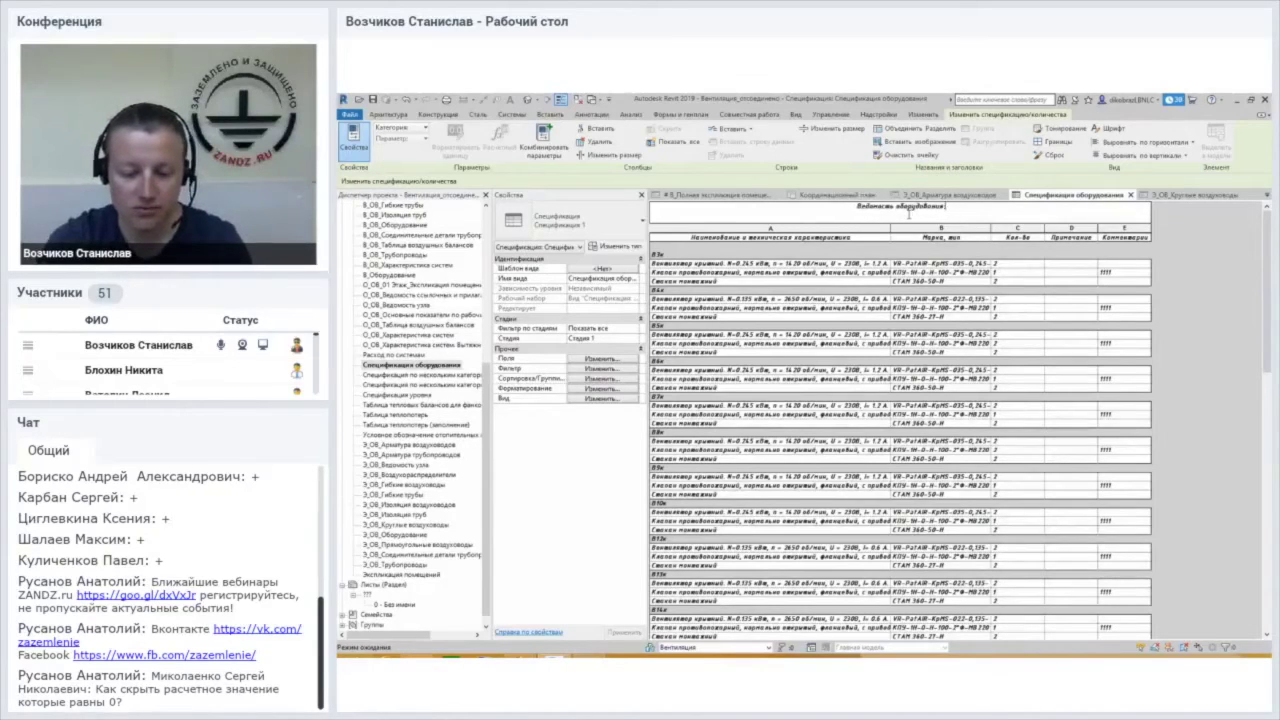
{"action": "type", "text": " и изделий"}
{"action": "key", "text": "Return"}
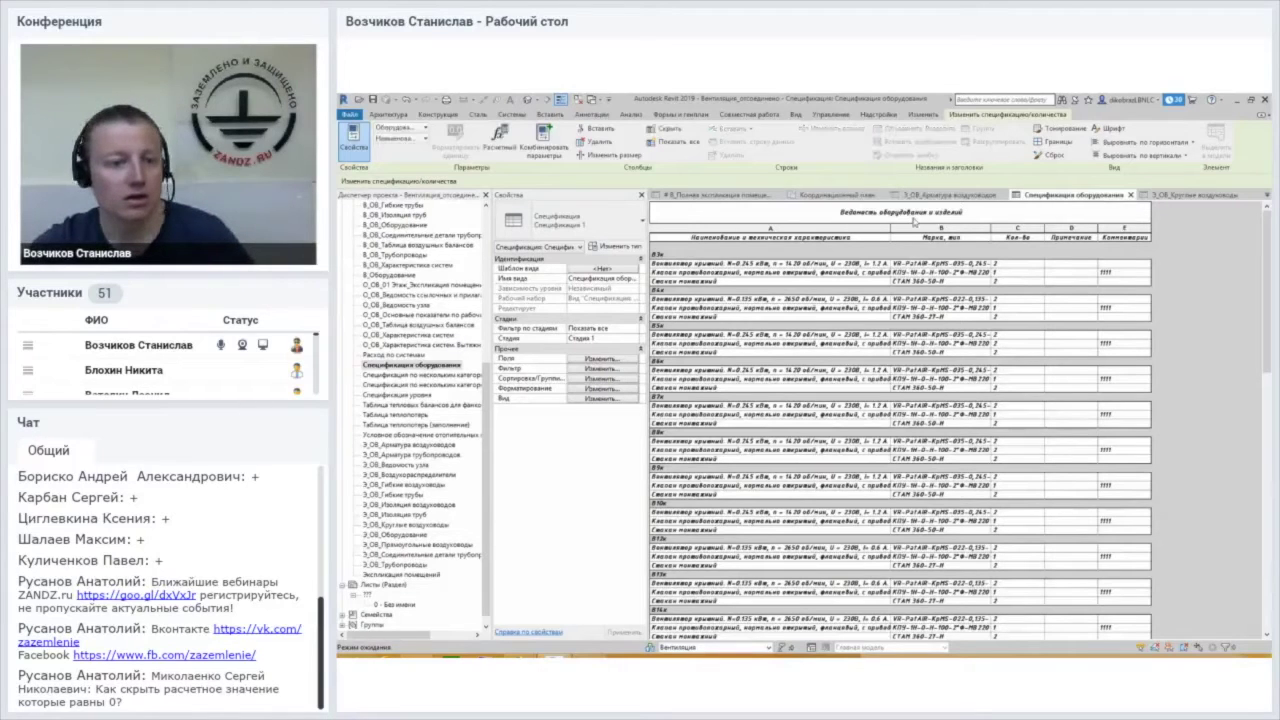
{"action": "left_click", "coordinate": [400, 365]}
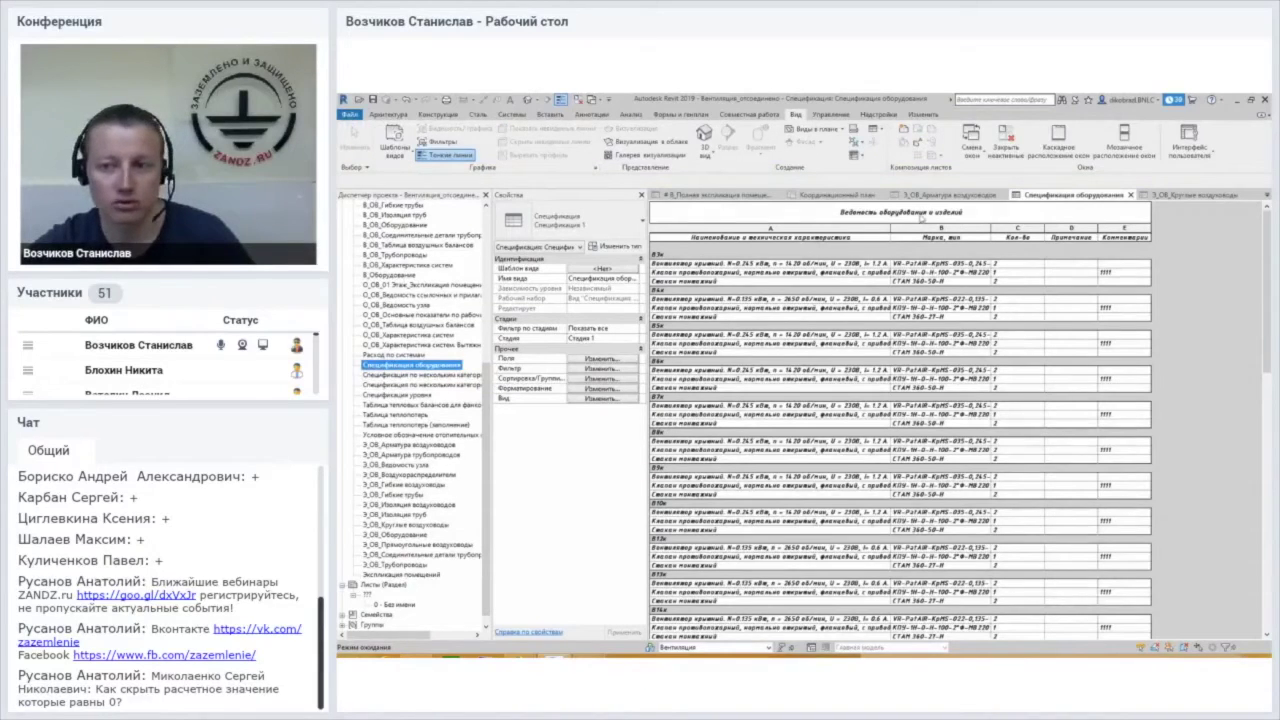
{"action": "left_click", "coordinate": [942, 216]}
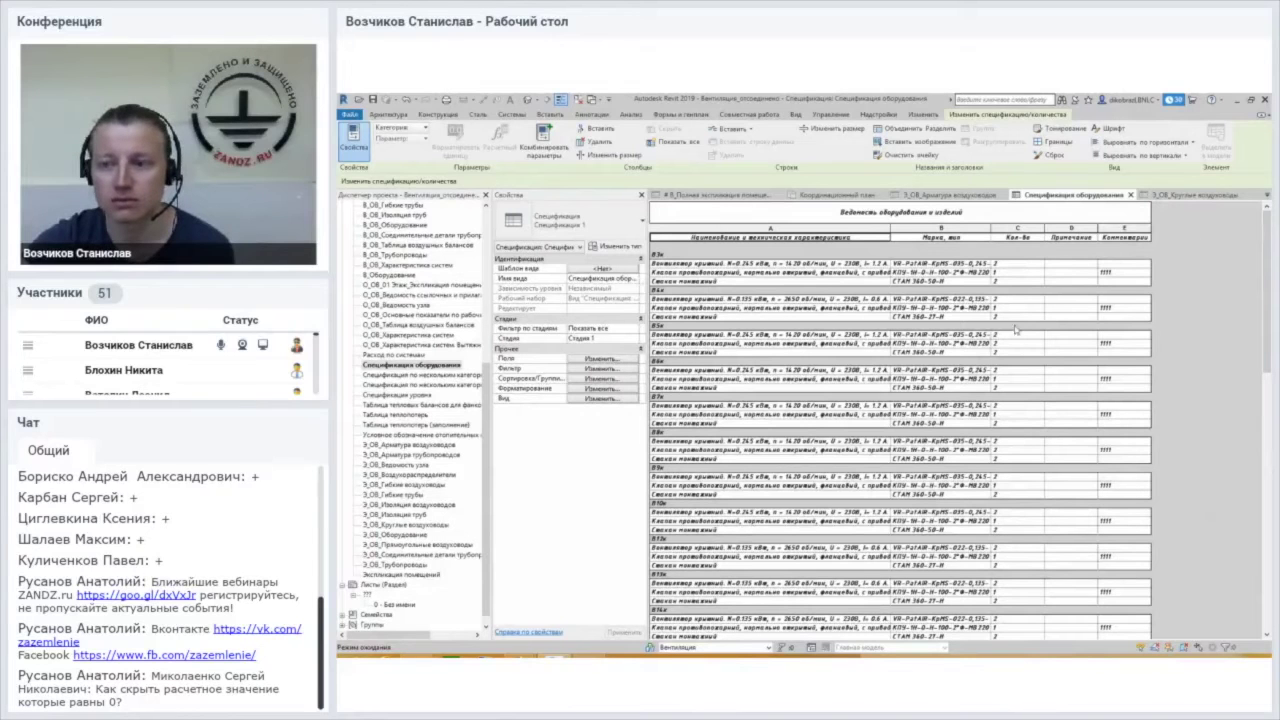
- Select the Кол-во column and set its horizontal alignment to Center
{"action": "left_click_drag", "start_coordinate": [1267, 240], "coordinate": [1266, 230]}
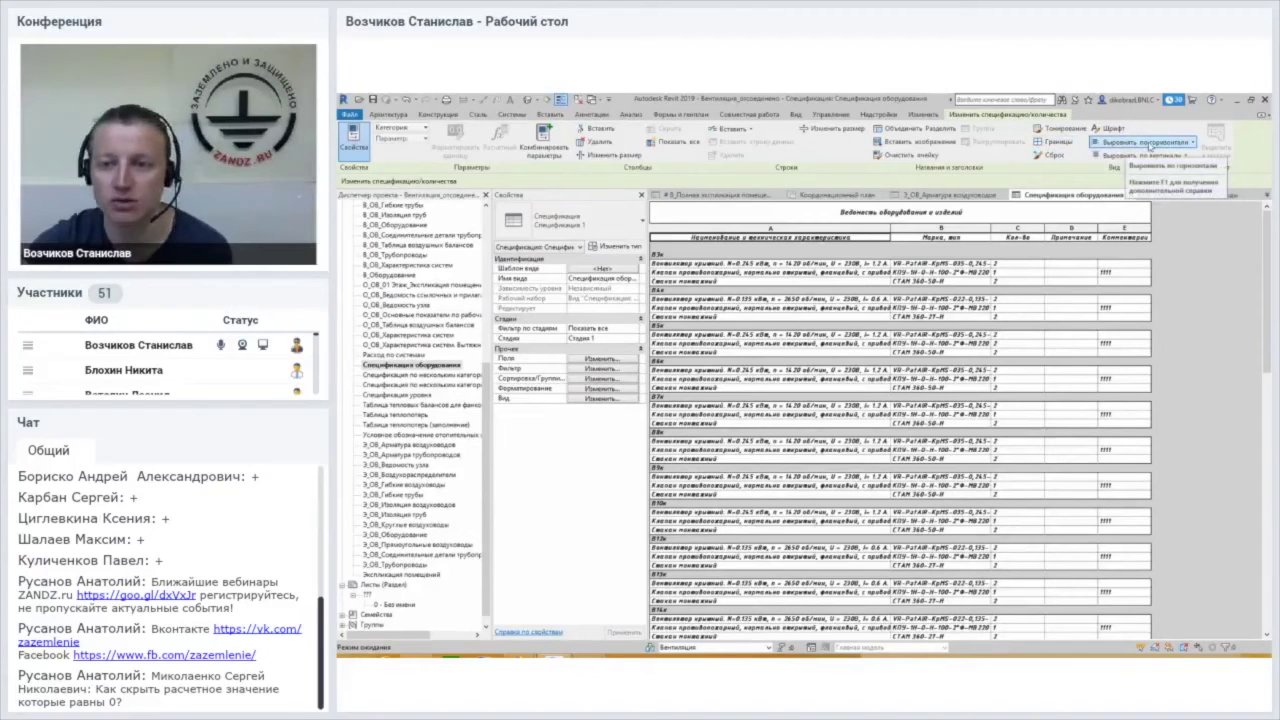
{"action": "left_click", "coordinate": [1023, 233]}
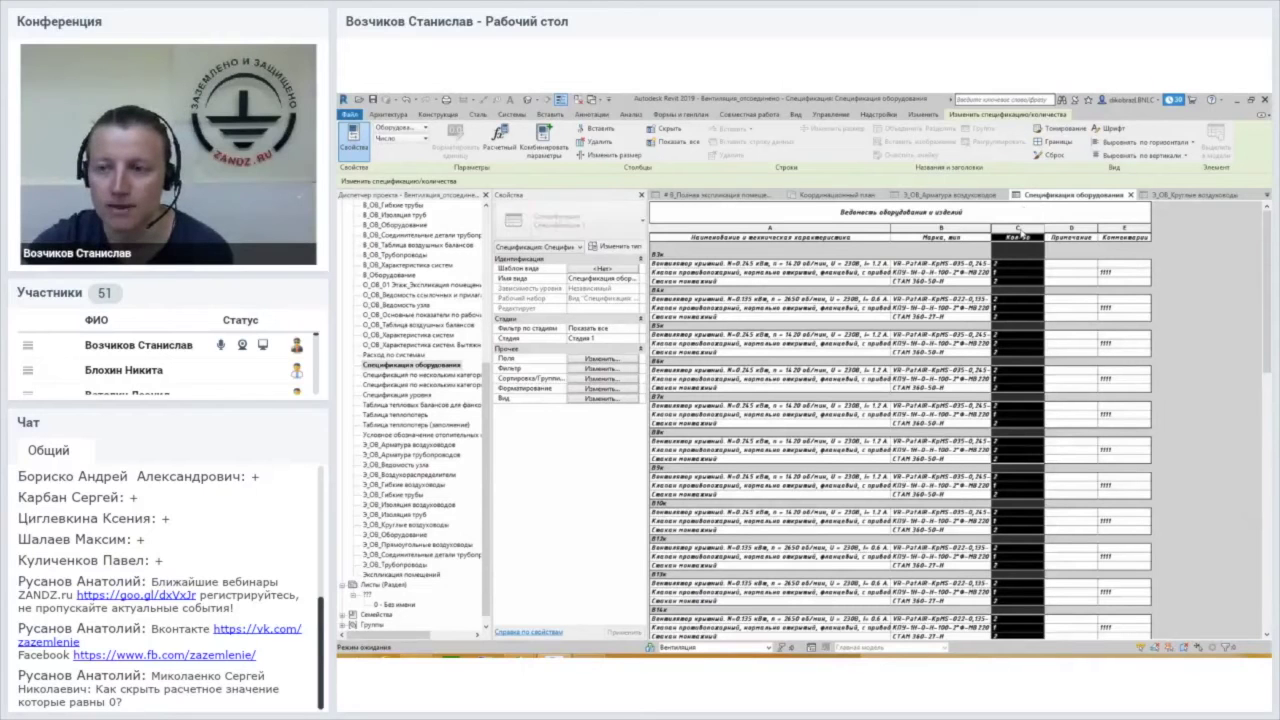
{"action": "scroll", "coordinate": [1236, 240], "scroll_direction": "down", "scroll_amount": 3}
{"action": "scroll", "coordinate": [1236, 240], "scroll_direction": "down", "scroll_amount": 3}
{"action": "scroll", "coordinate": [1226, 227], "scroll_direction": "up", "scroll_amount": 6}
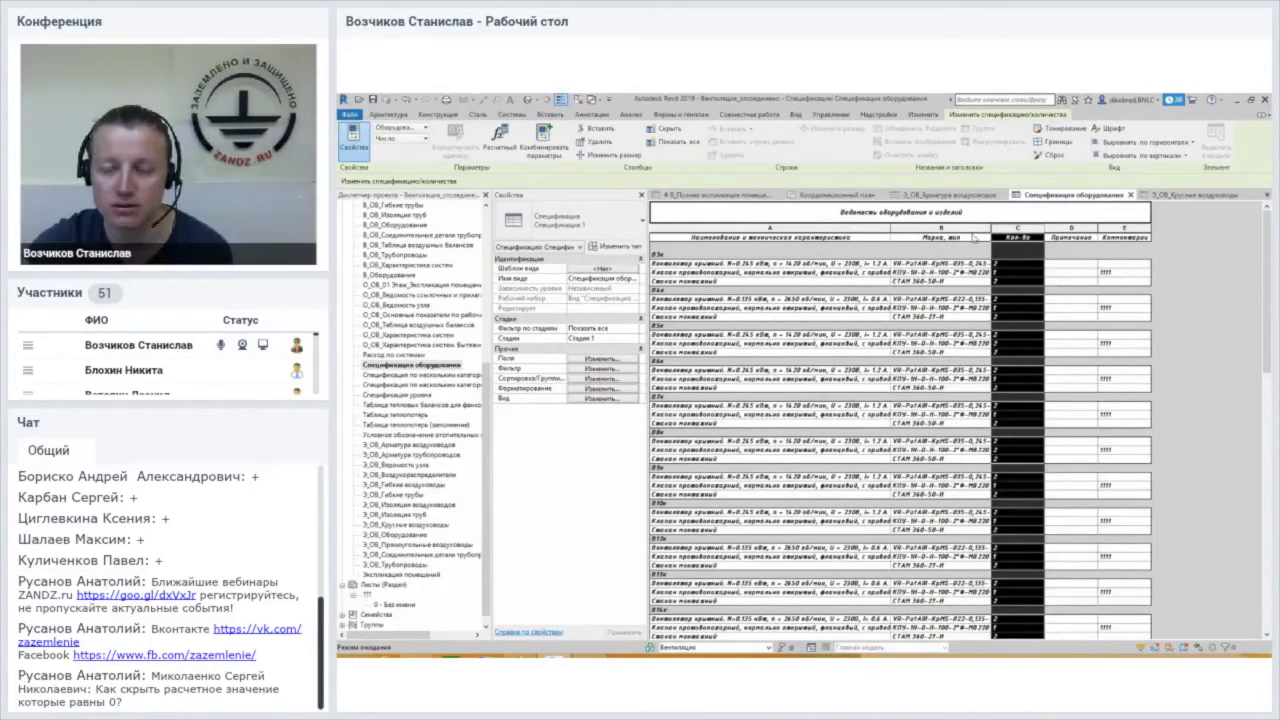
{"action": "left_click", "coordinate": [973, 236], "text": "shift"}
{"action": "left_click", "coordinate": [1035, 241]}
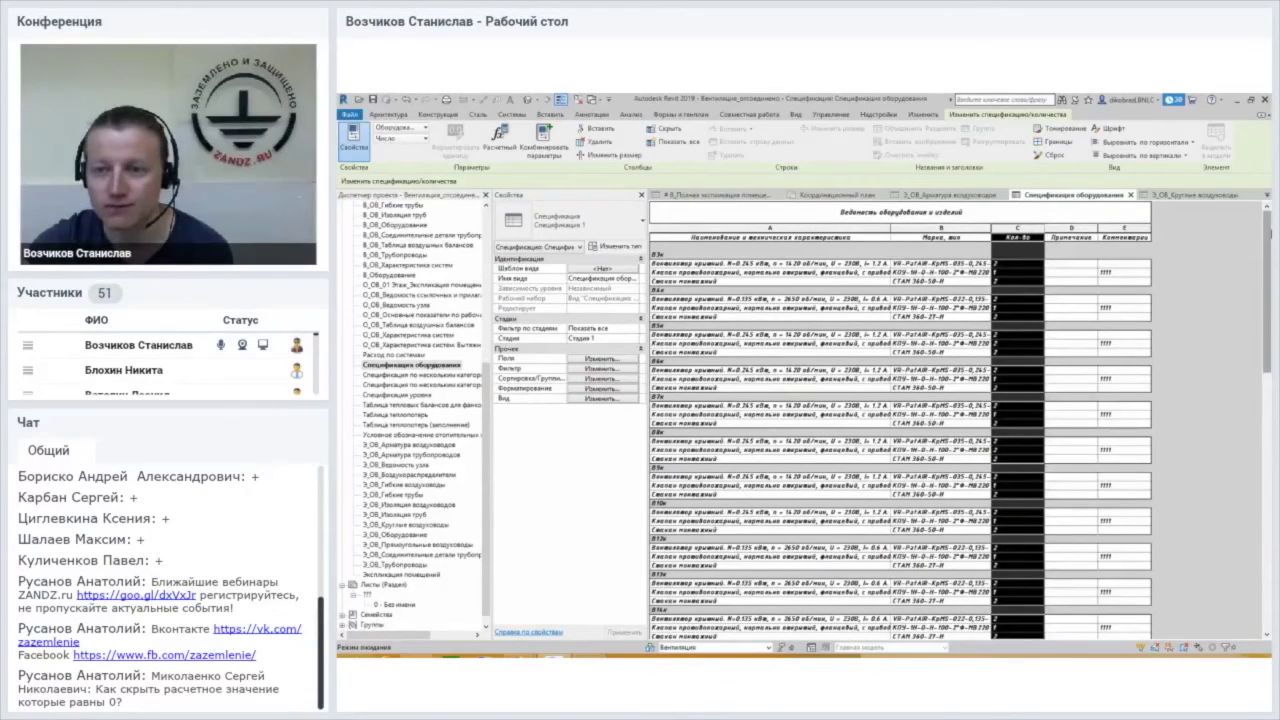
{"action": "left_click_drag", "start_coordinate": [1267, 292], "coordinate": [1249, 177]}
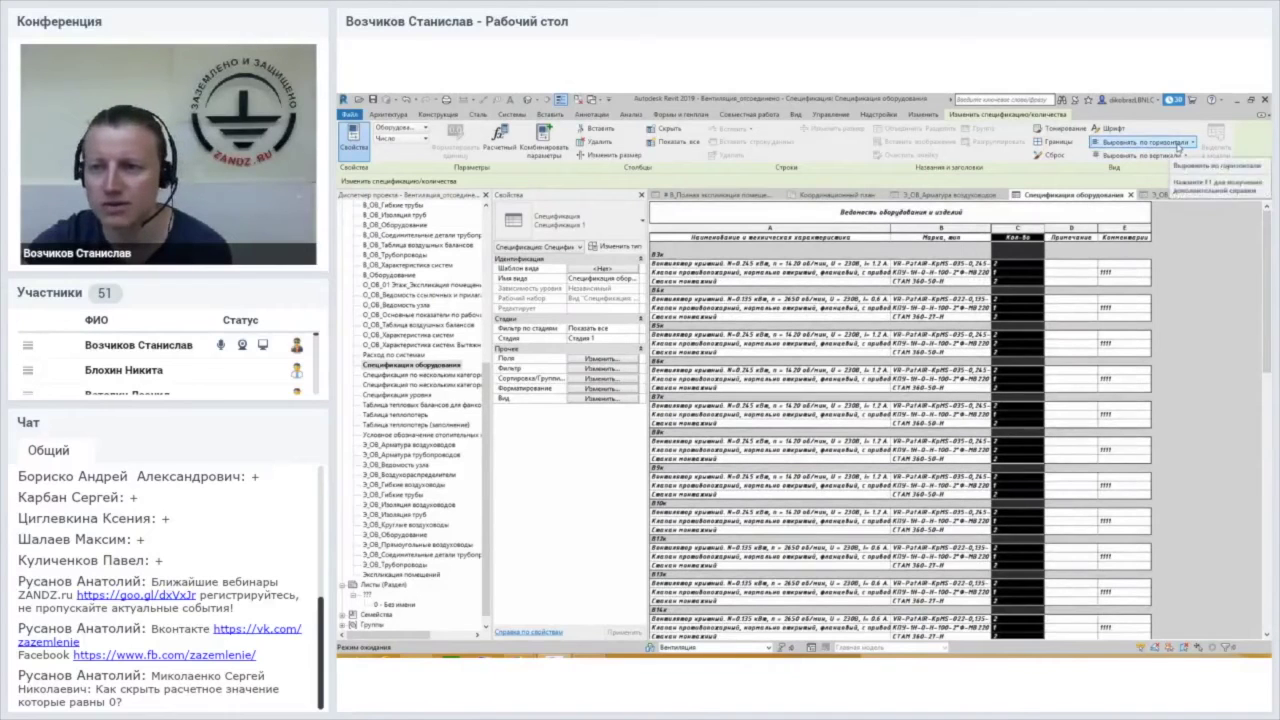
{"action": "left_click", "coordinate": [1186, 145]}
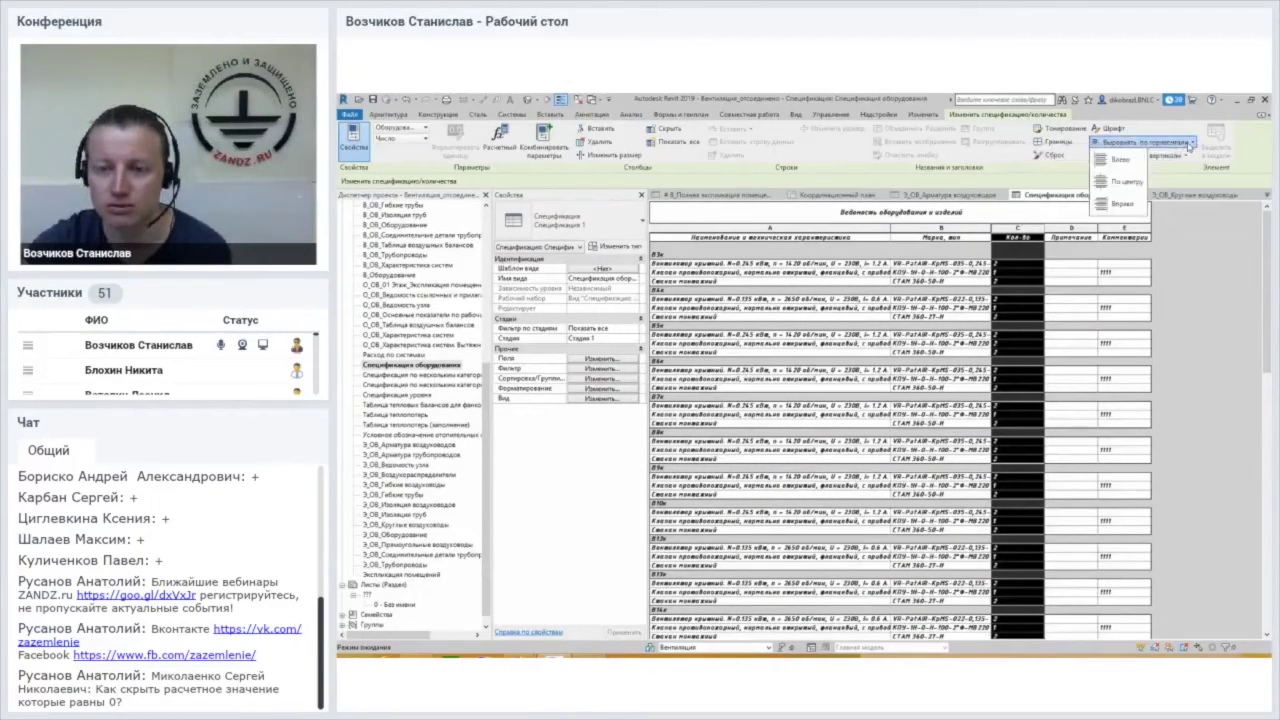
{"action": "left_click", "coordinate": [1128, 184]}
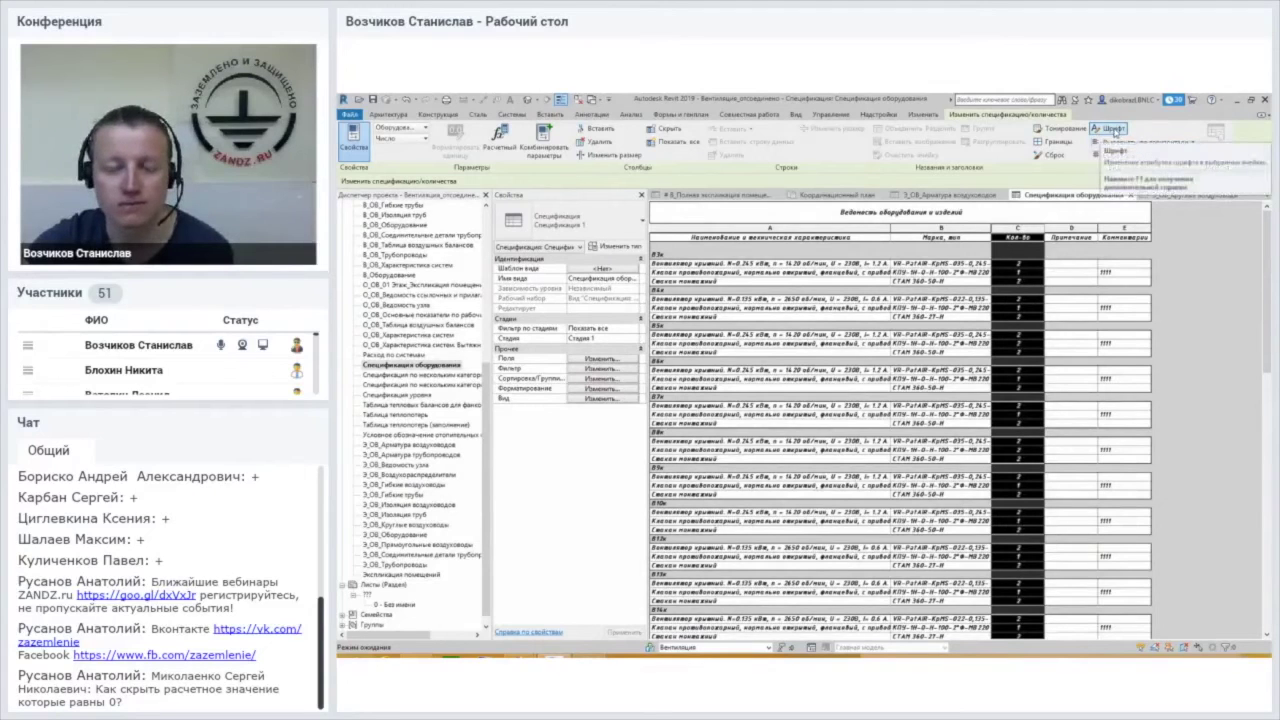
- Make the Кол-во column's GOST Common font bold, then select the Марка, тип column
{"action": "left_click", "coordinate": [1107, 128]}
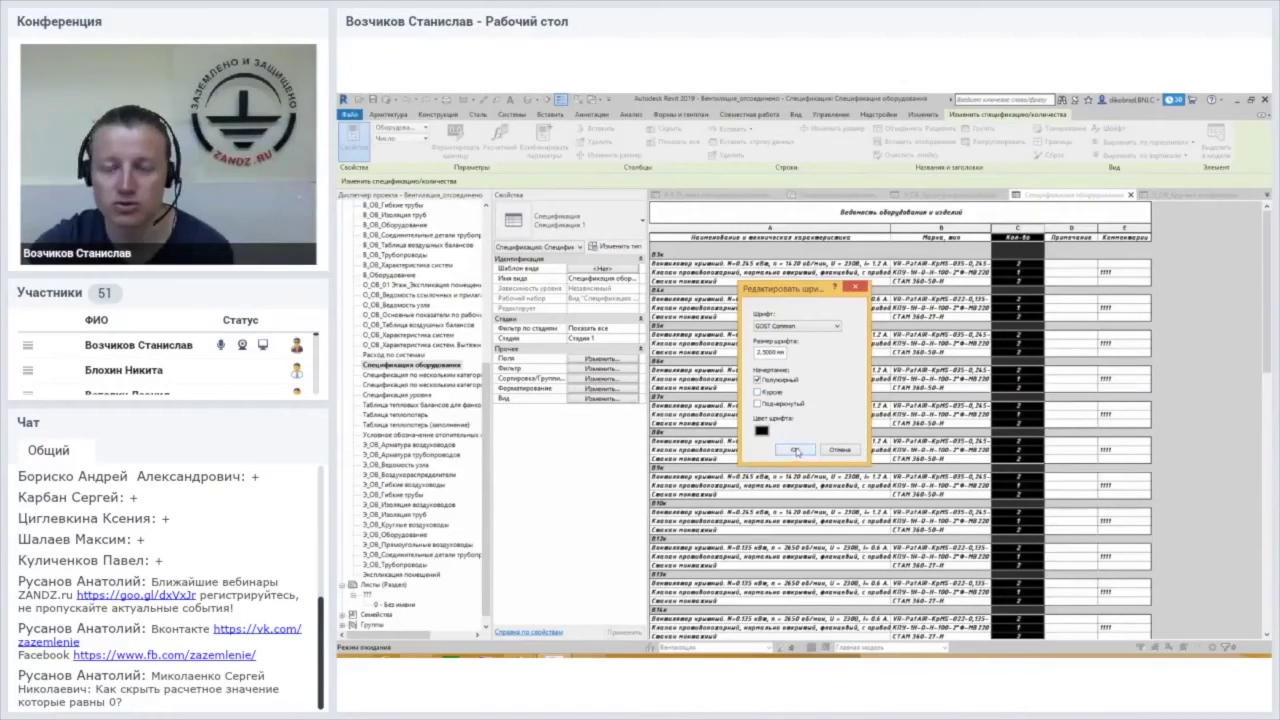
{"action": "left_click", "coordinate": [794, 450]}
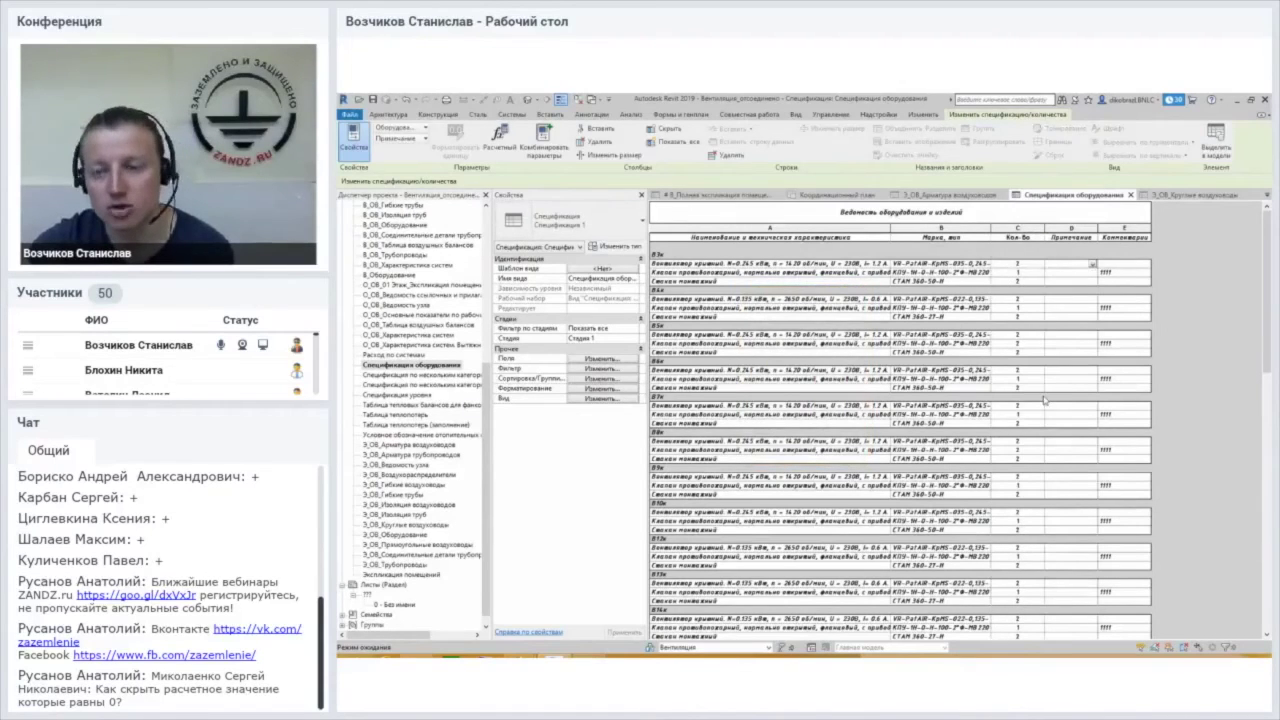
{"action": "left_click", "coordinate": [1092, 230]}
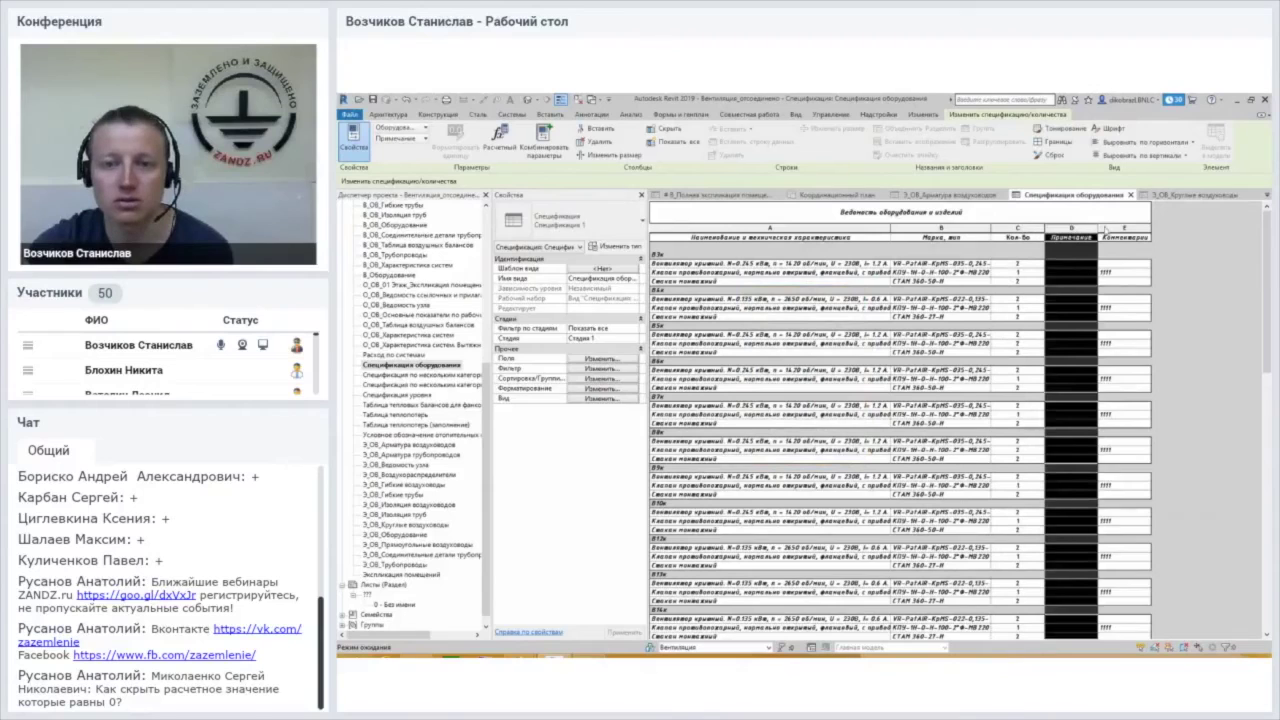
{"action": "left_click", "coordinate": [1105, 229]}
{"action": "left_click", "coordinate": [940, 236]}
{"action": "left_click", "coordinate": [882, 236]}
{"action": "left_click", "coordinate": [903, 235]}
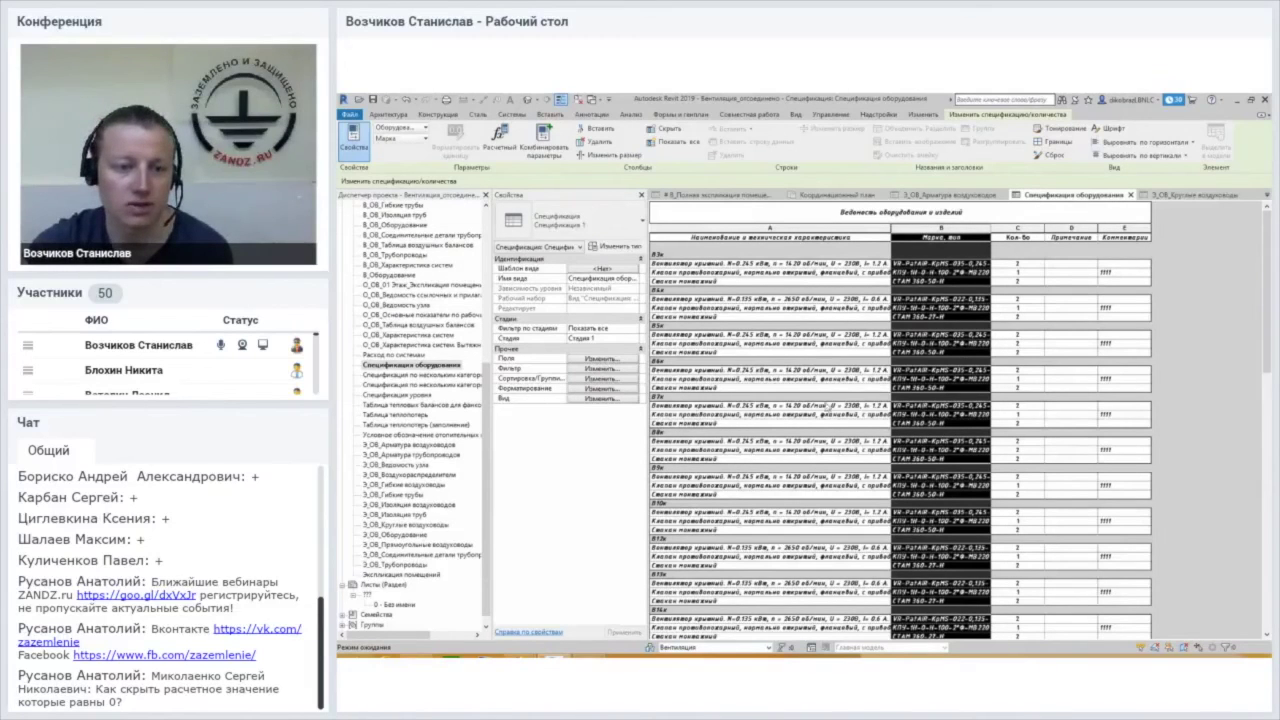
{"action": "left_click", "coordinate": [601, 399]}
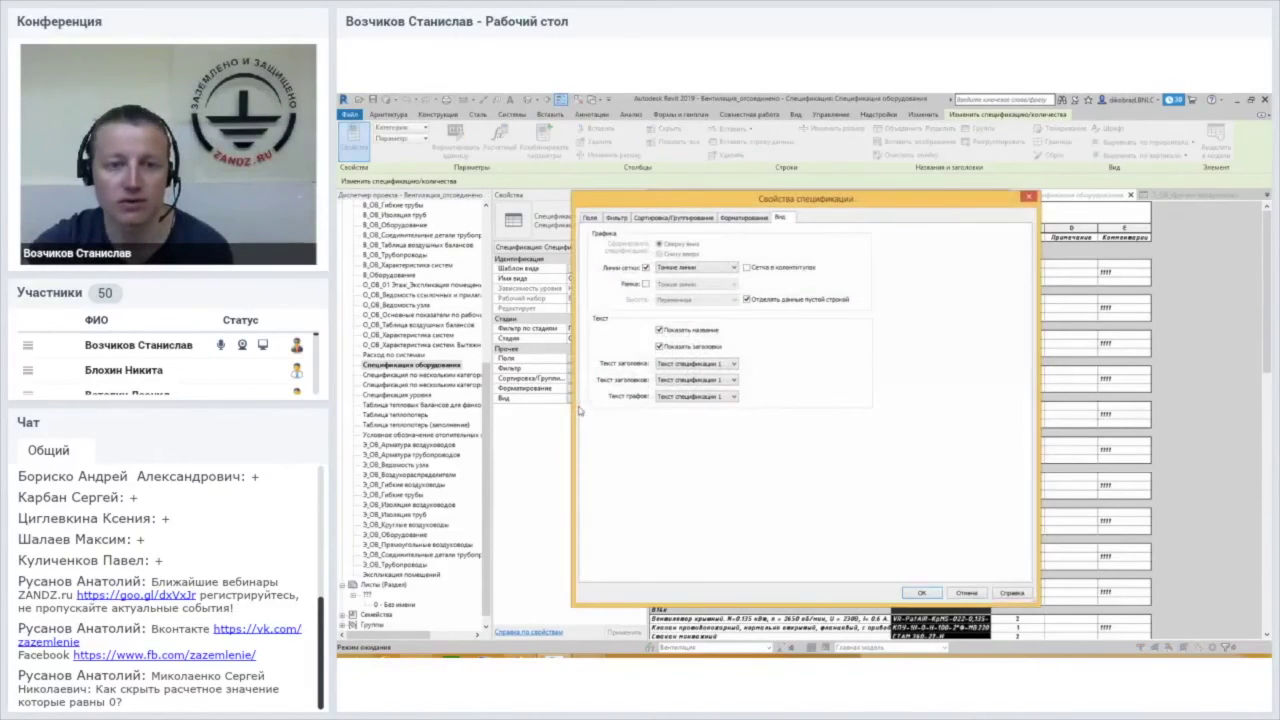
- Move the Schedule Properties appearance window down and left to reveal the schedule
{"action": "left_click_drag", "start_coordinate": [683, 204], "coordinate": [535, 203]}
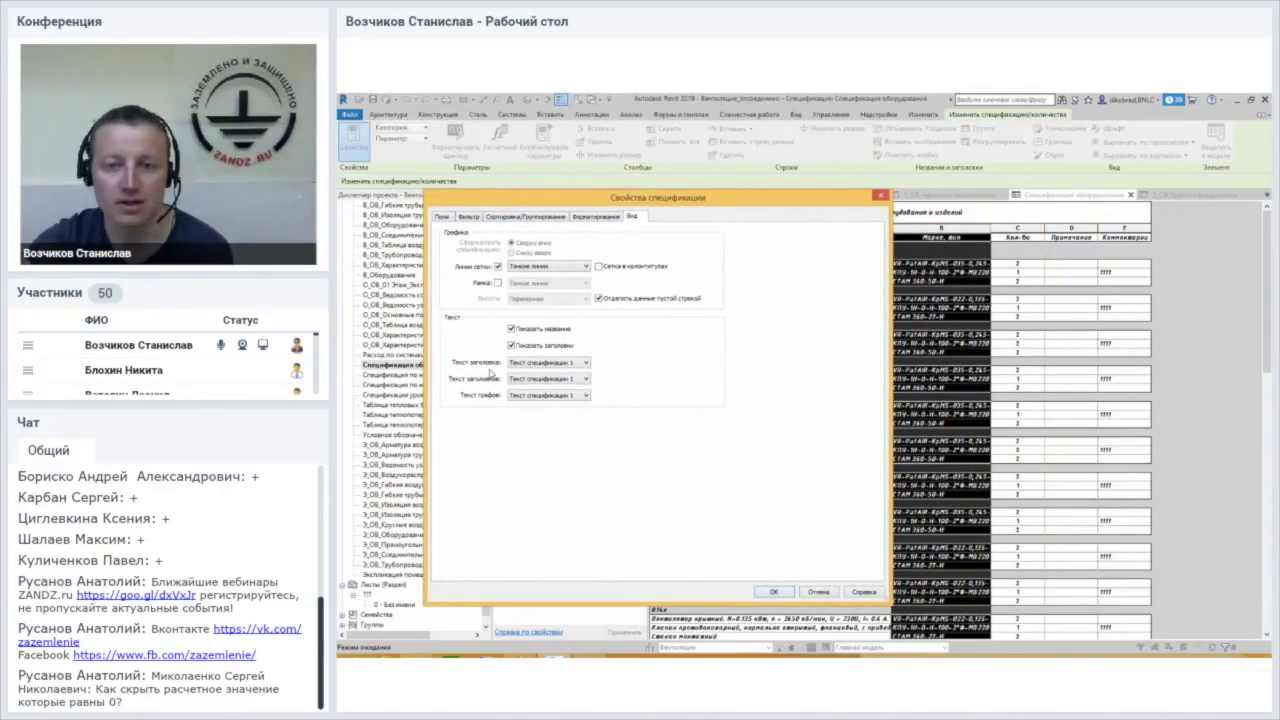
{"action": "mouse_move", "coordinate": [660, 203]}
{"action": "left_mouse_down"}
{"action": "mouse_move", "coordinate": [663, 276]}
{"action": "mouse_move", "coordinate": [700, 307]}
{"action": "left_mouse_up"}
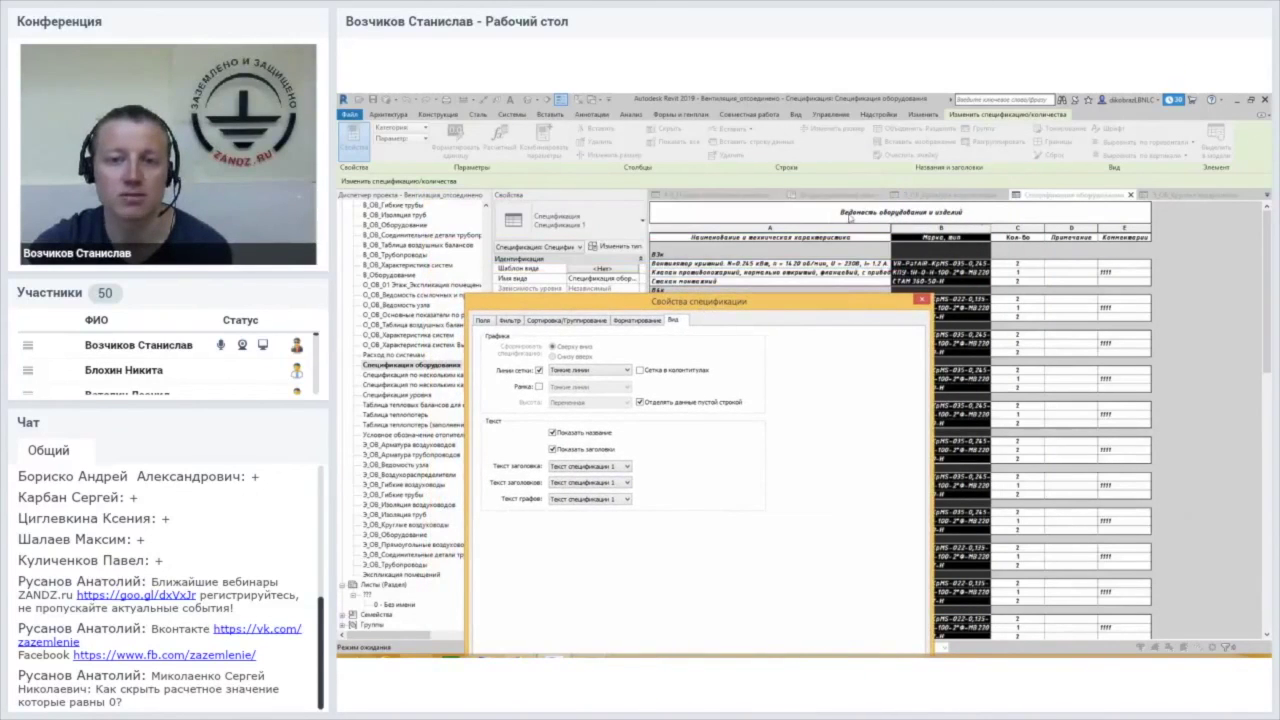